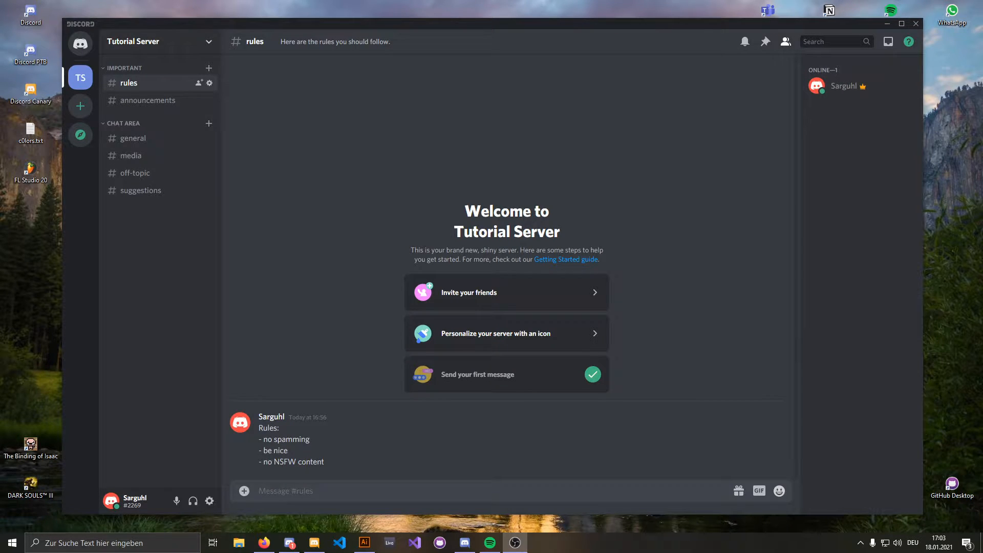
Open the Tutorial Server's settings and view the server deletion prompt, dismissing it without deleting the server
click(165, 276)
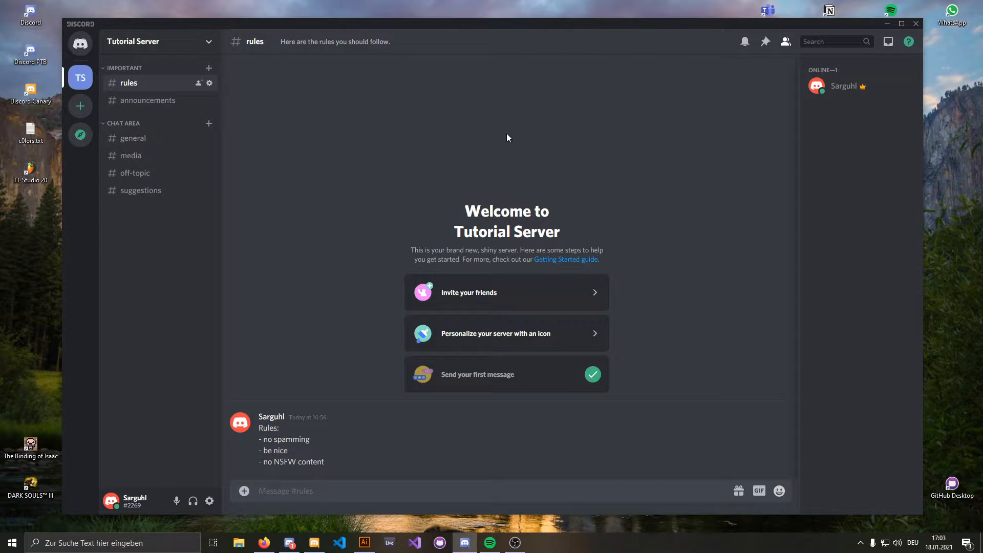
click(133, 44)
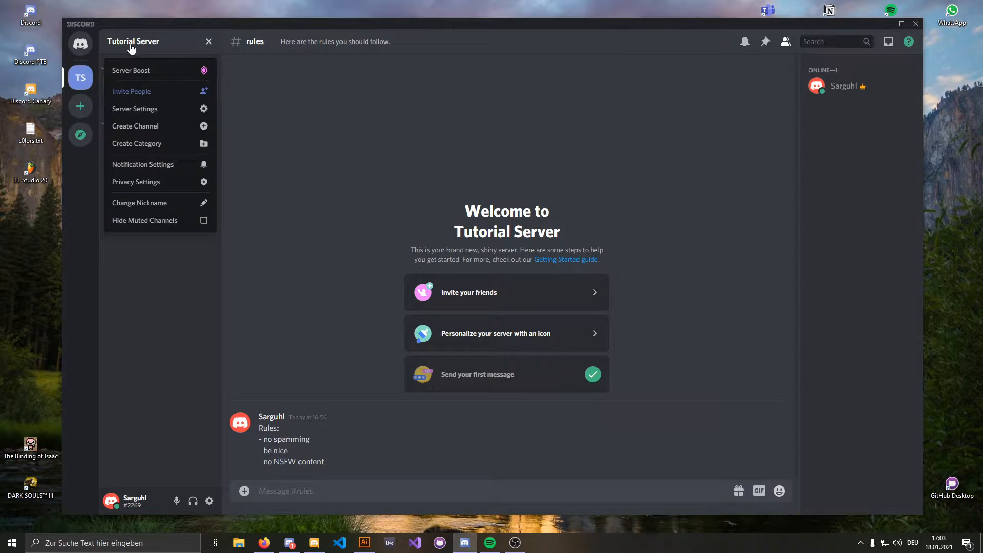
click(143, 112)
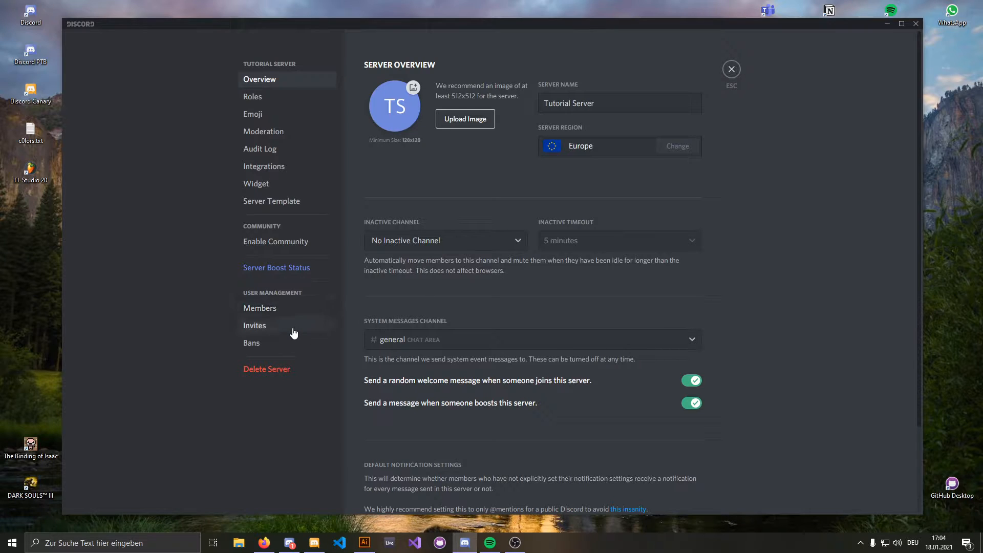
click(282, 377)
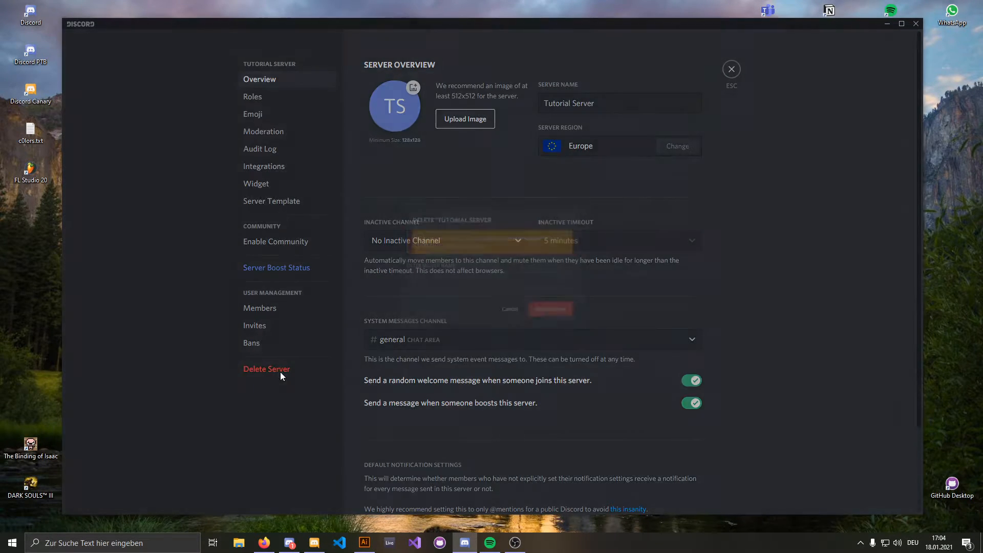
click(279, 401)
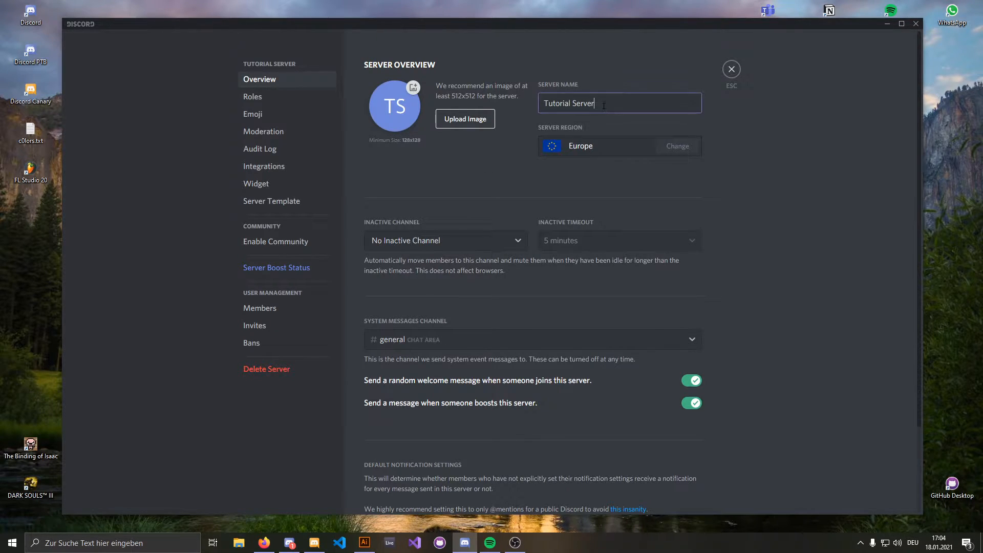
View the available server regions and the rest of the server overview, and leave the server settings
click(675, 146)
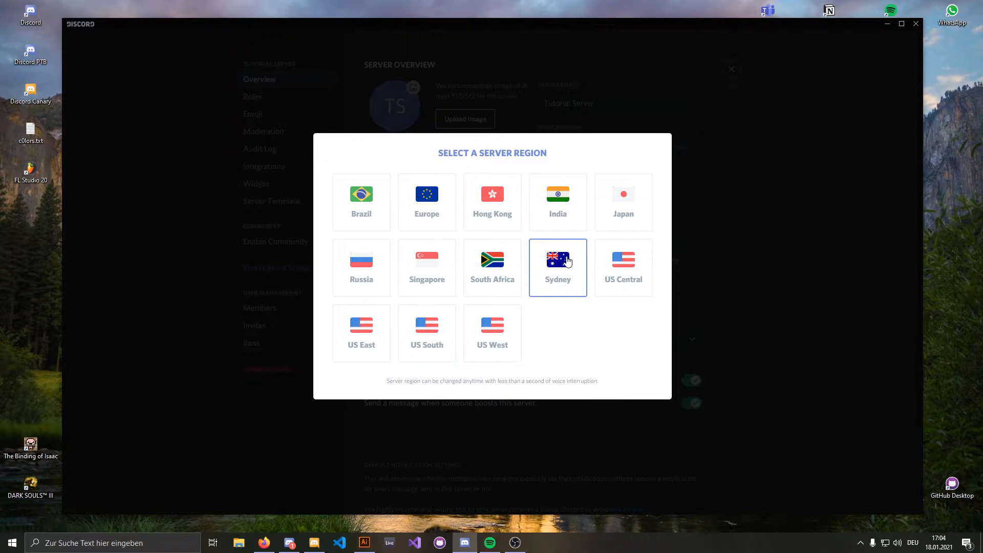
click(776, 211)
scroll(570, 205, down, 2)
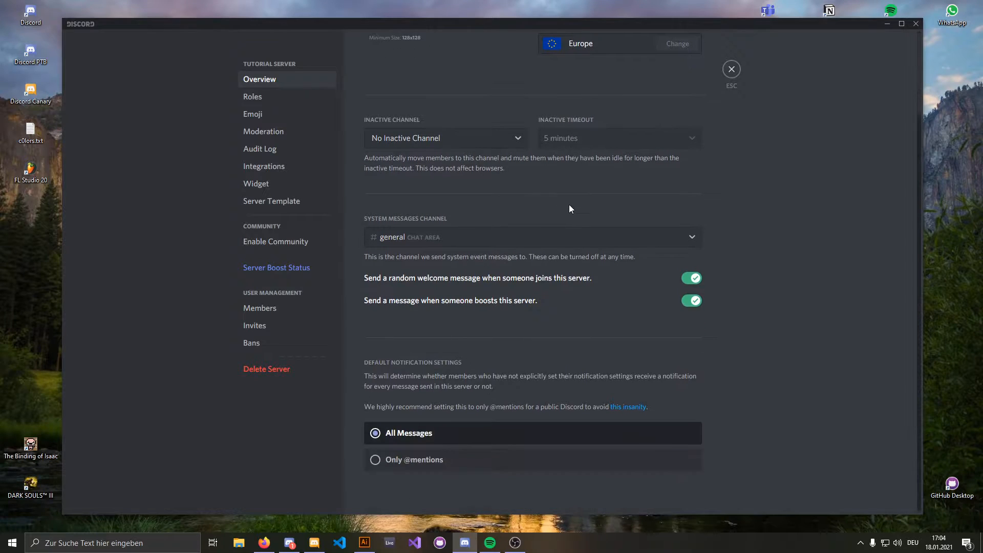
scroll(536, 188, up, 2)
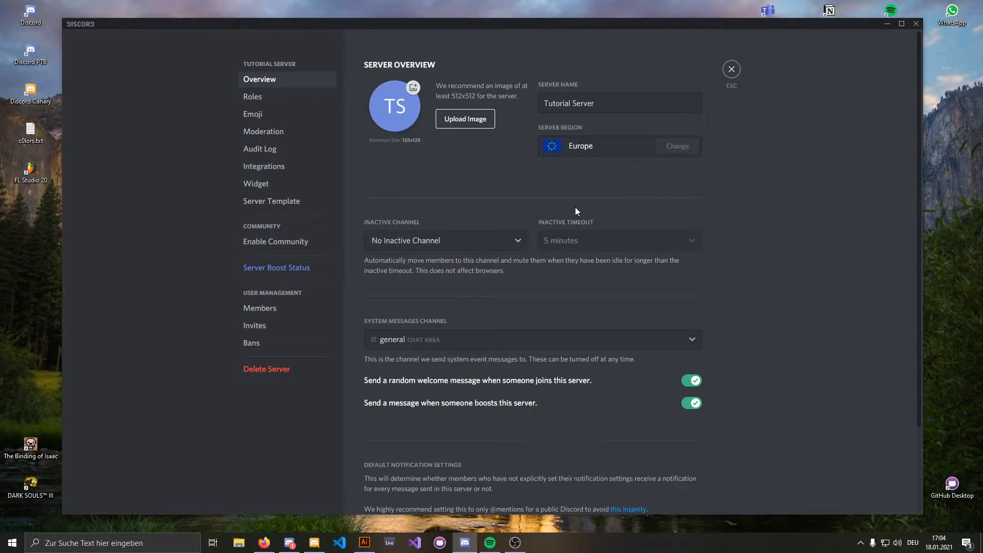
scroll(574, 207, down, 2)
click(470, 143)
click(470, 143)
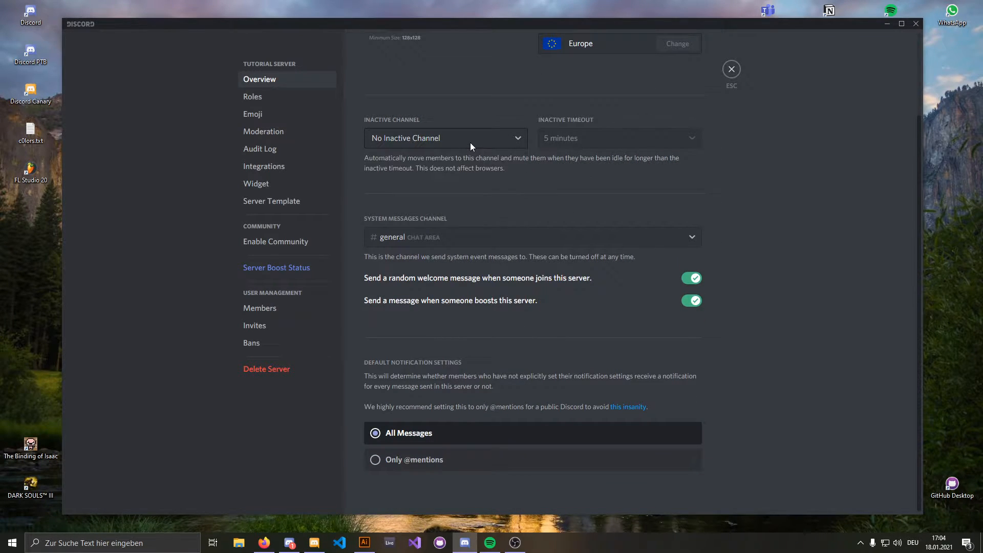
click(731, 69)
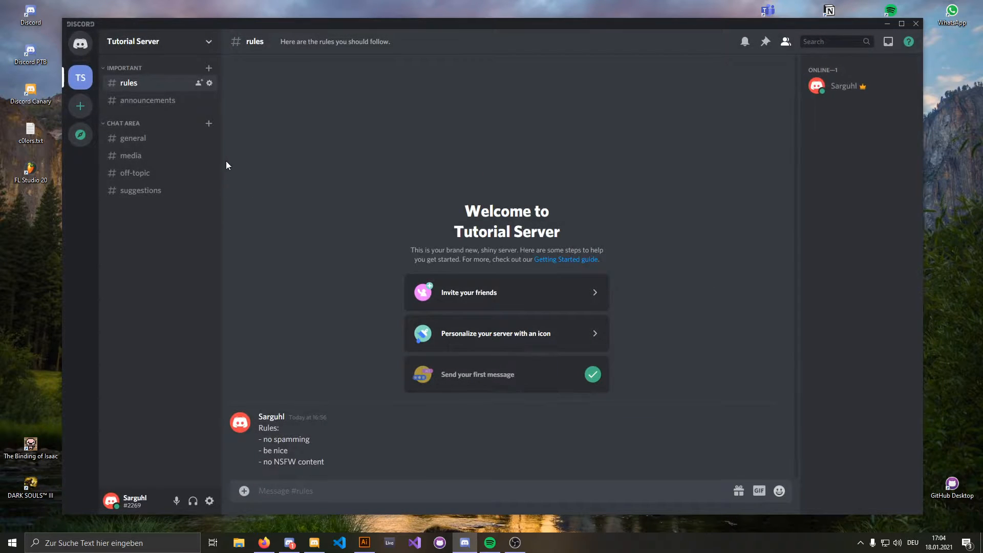
Reopen the server settings and examine the inactive channel options in the overview
click(143, 42)
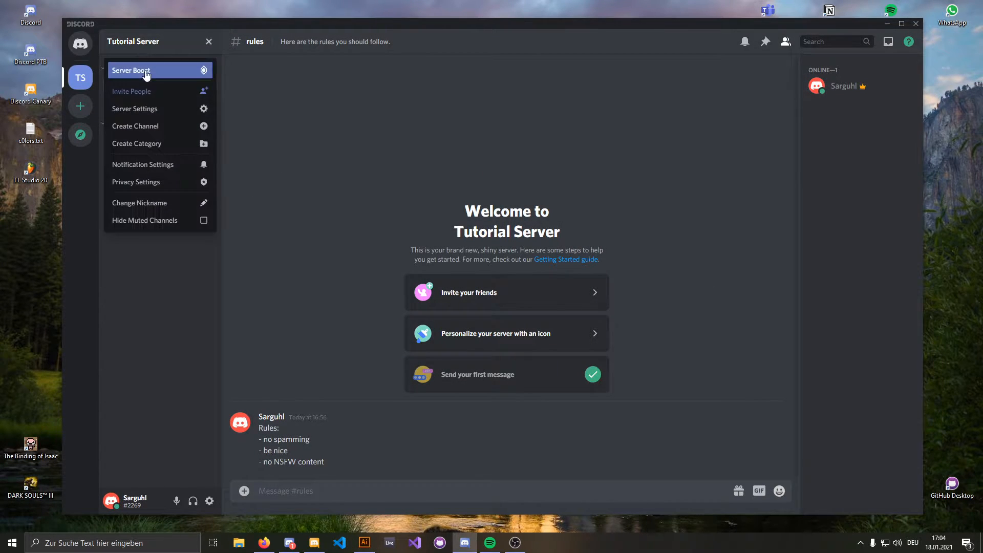
click(147, 110)
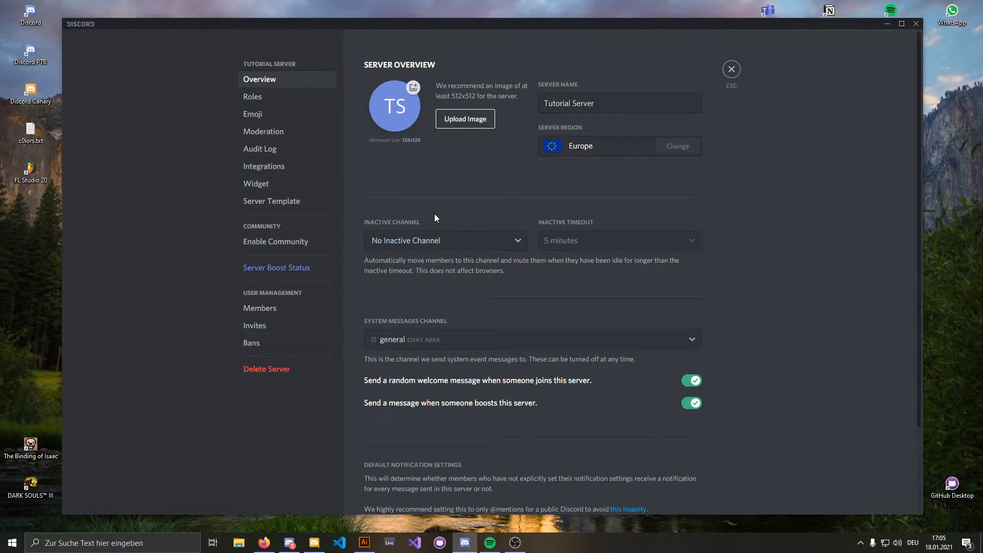
click(451, 240)
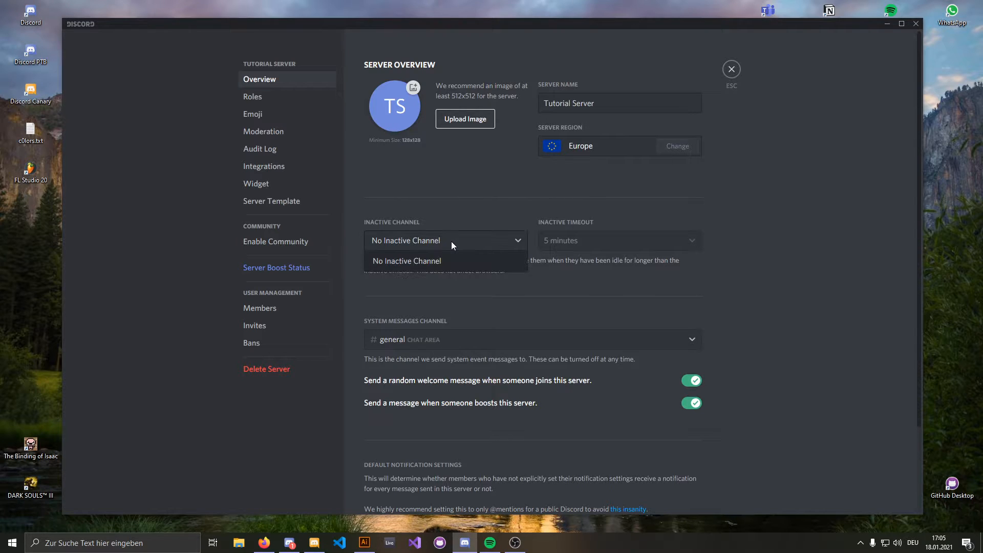
click(451, 241)
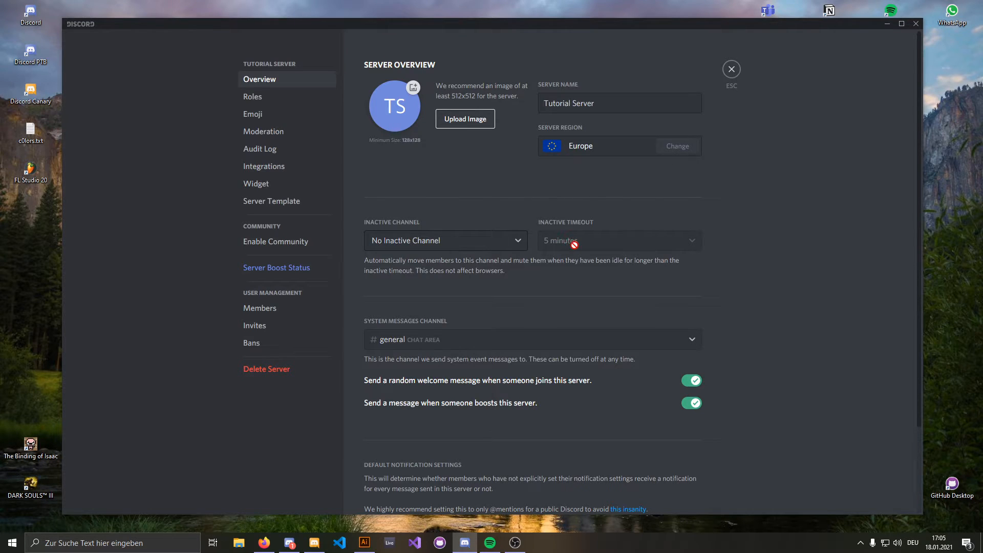
click(451, 247)
click(451, 247)
click(451, 247)
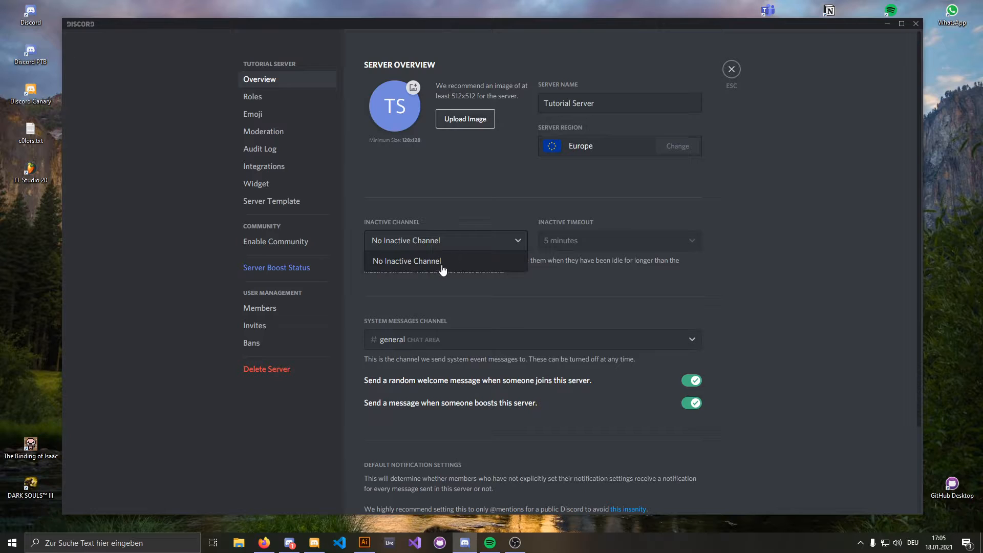
click(469, 228)
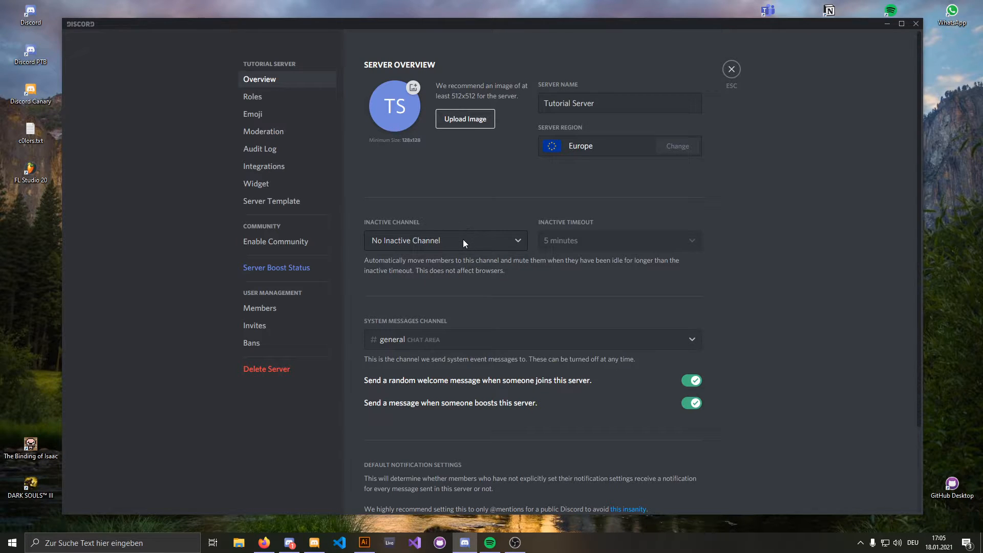
click(463, 239)
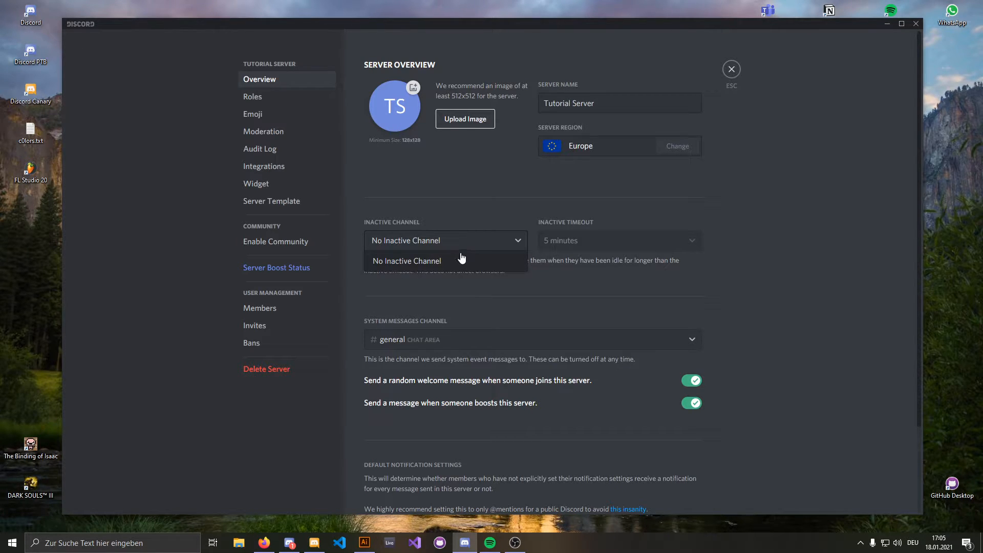
click(465, 242)
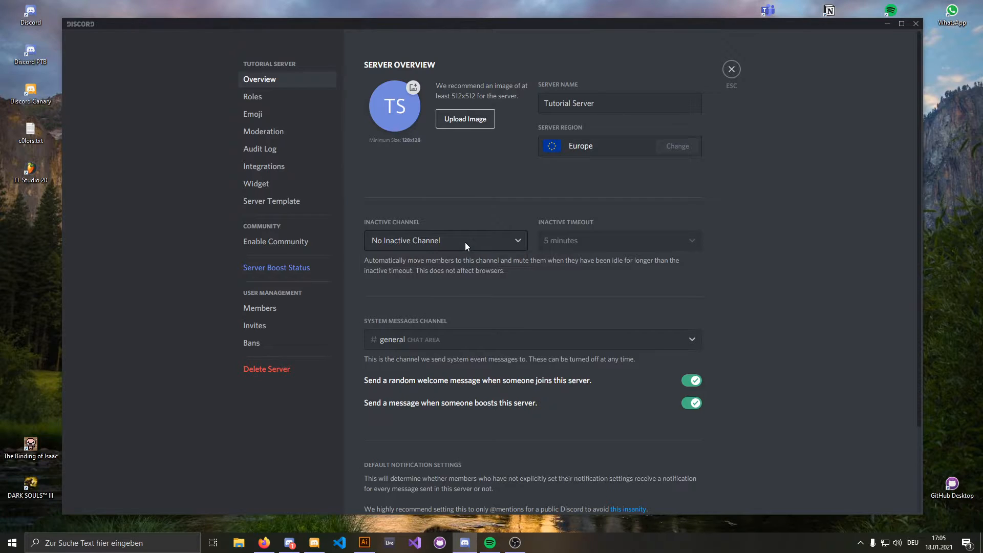
Examine the channel choices for system messages and close the server settings
scroll(511, 232, down, 1)
scroll(511, 233, up, 1)
scroll(547, 235, down, 2)
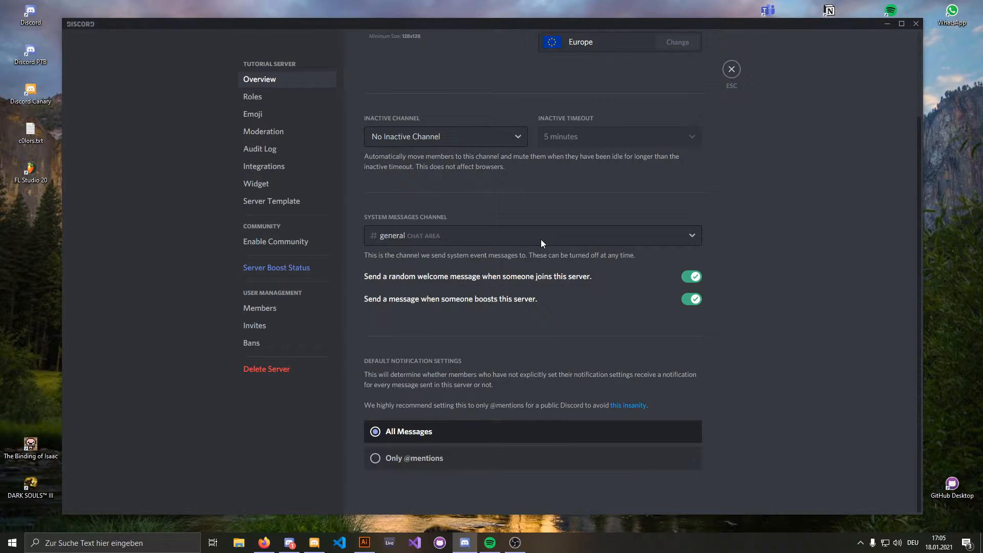
click(541, 239)
click(541, 240)
click(415, 240)
click(413, 240)
click(731, 65)
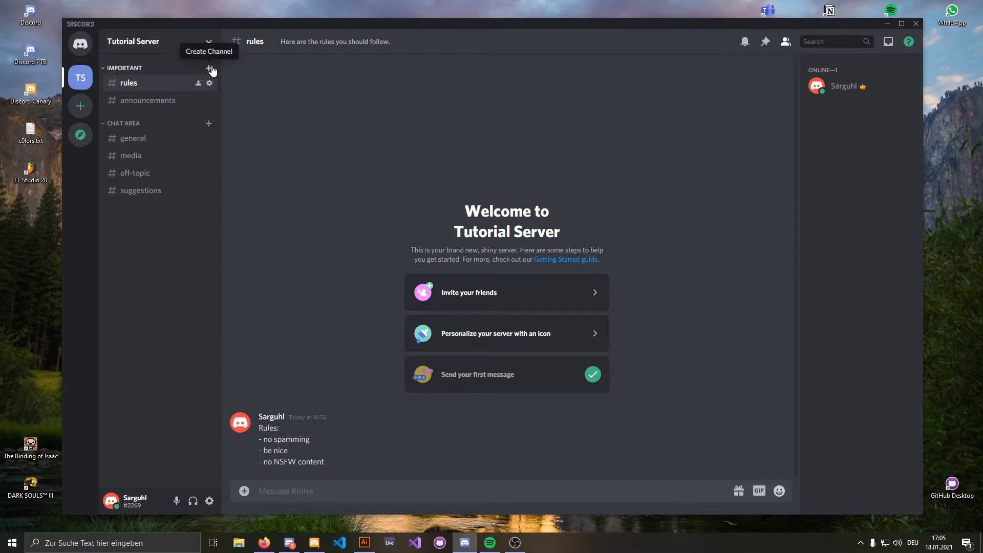
click(205, 42)
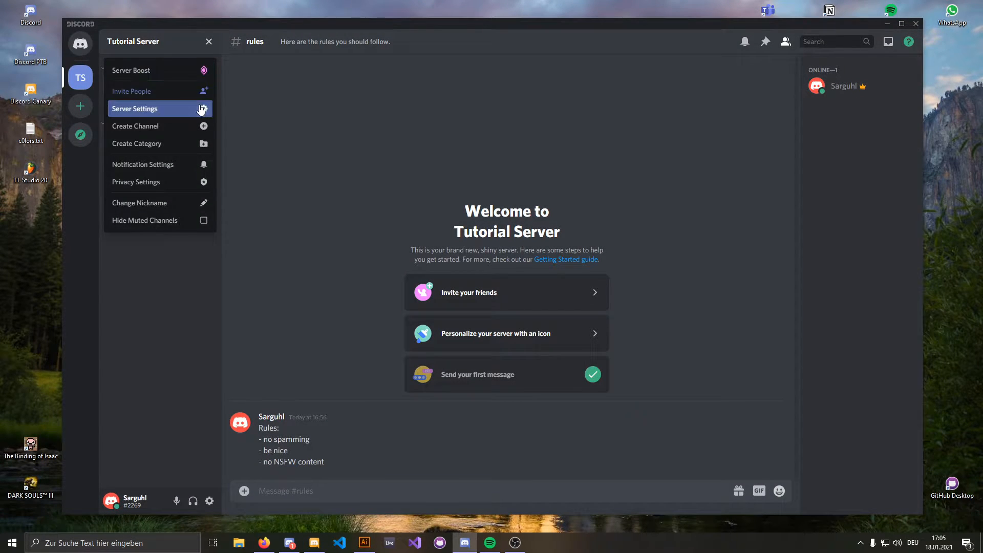
click(204, 109)
click(731, 69)
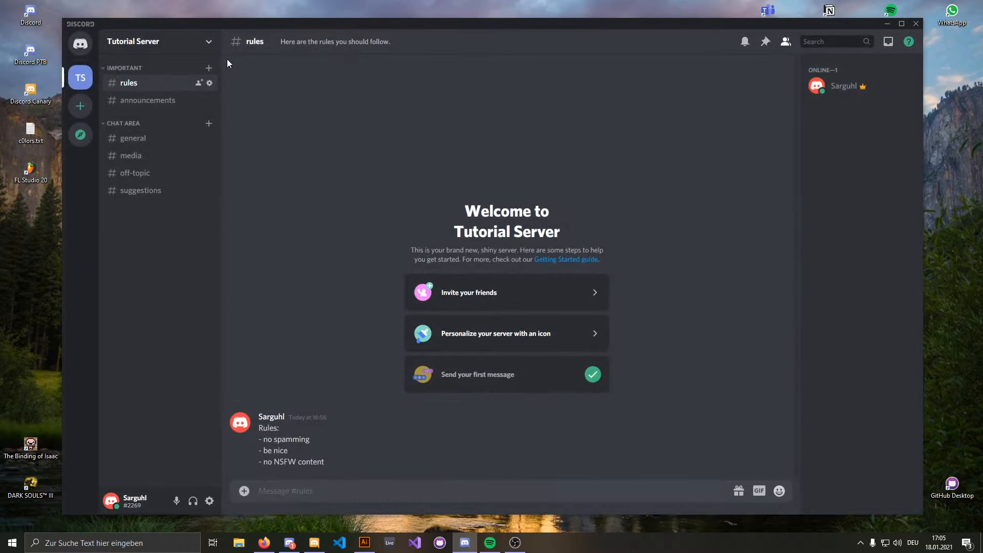
Create a text channel named "welcome" in the Important category
click(211, 70)
text(welcome)
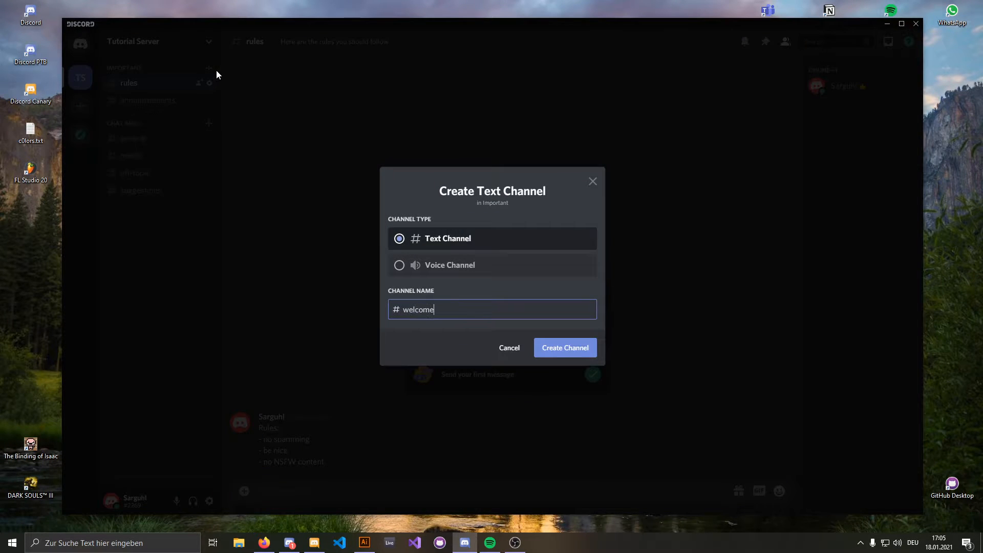
key(Return)
Set the server's system messages channel to welcome, save the change and leave the server settings
click(159, 44)
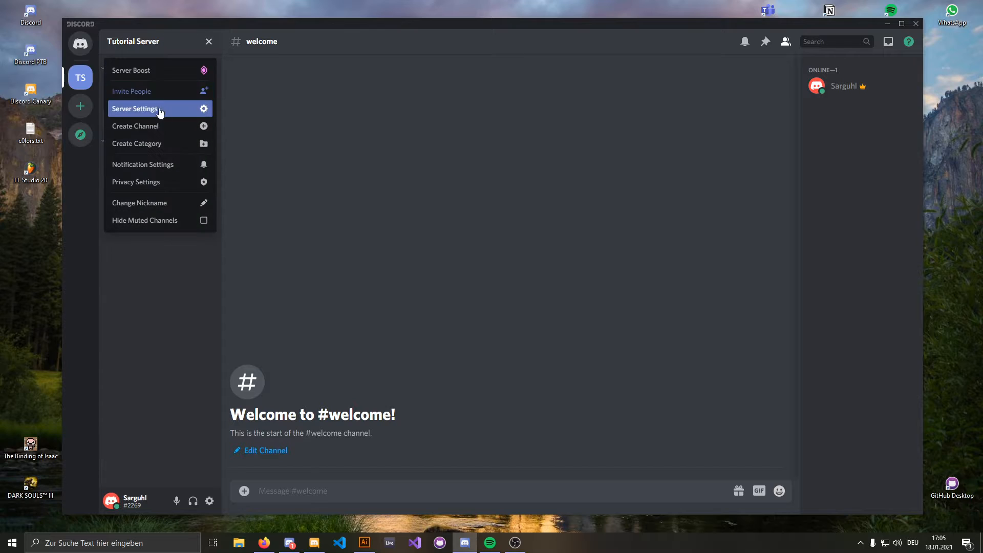
click(153, 107)
click(472, 338)
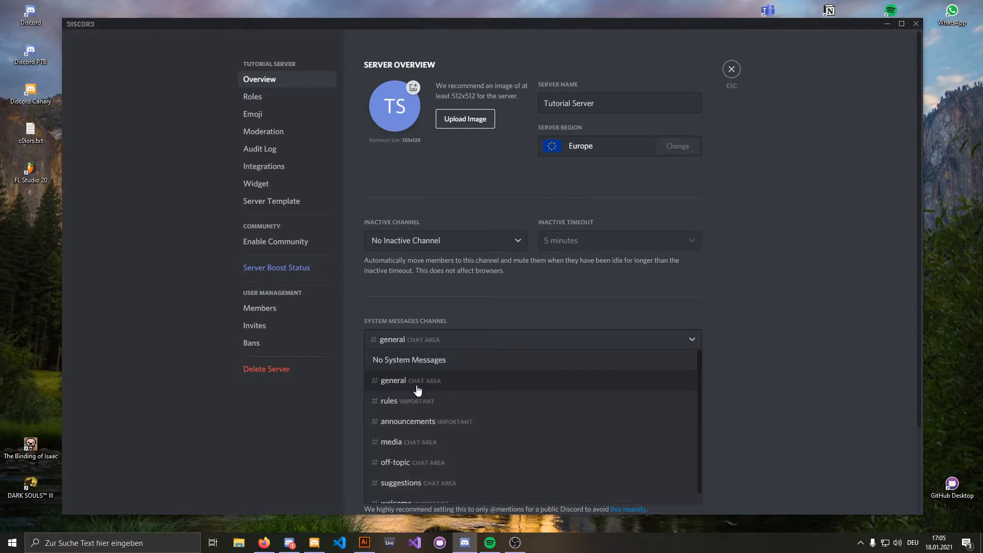
click(428, 494)
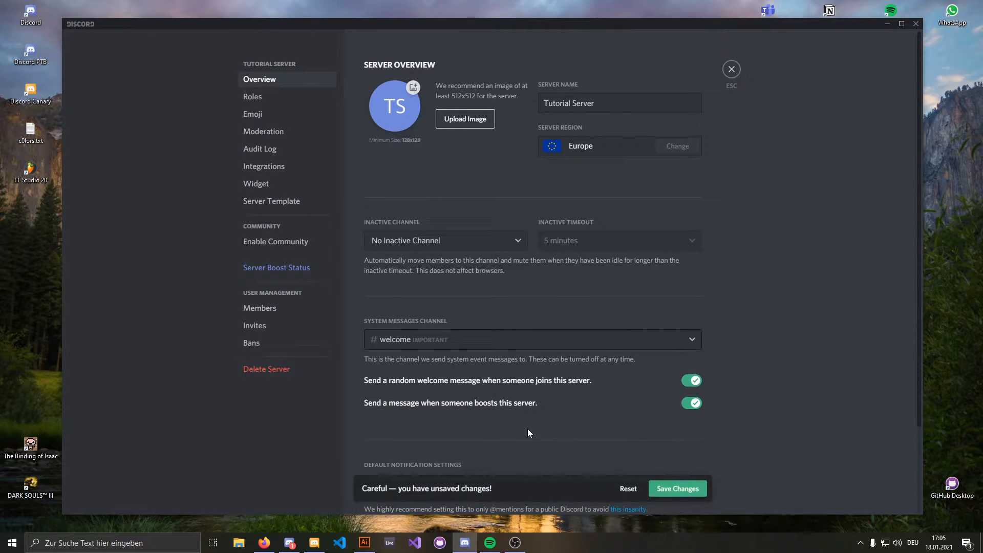
click(677, 491)
scroll(625, 441, down, 1)
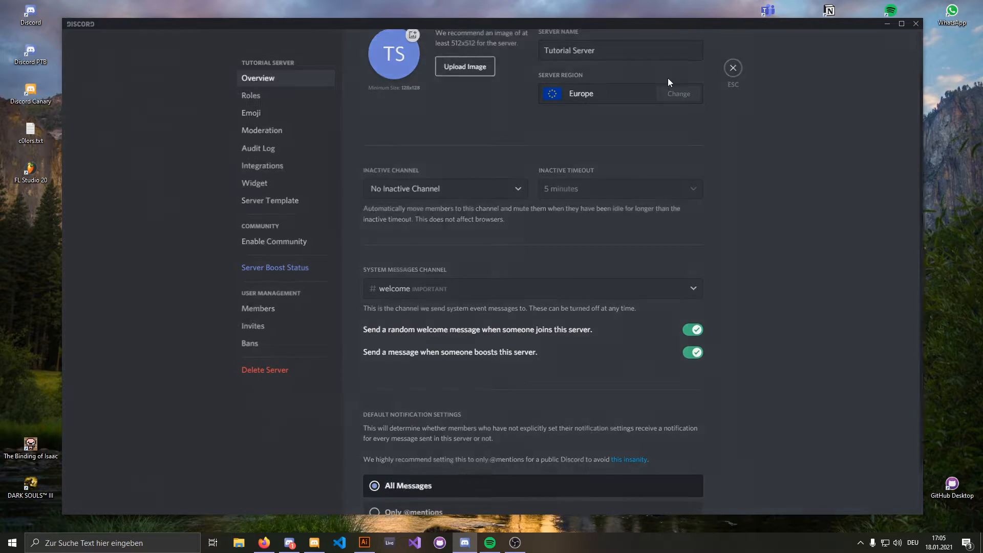
key(Escape)
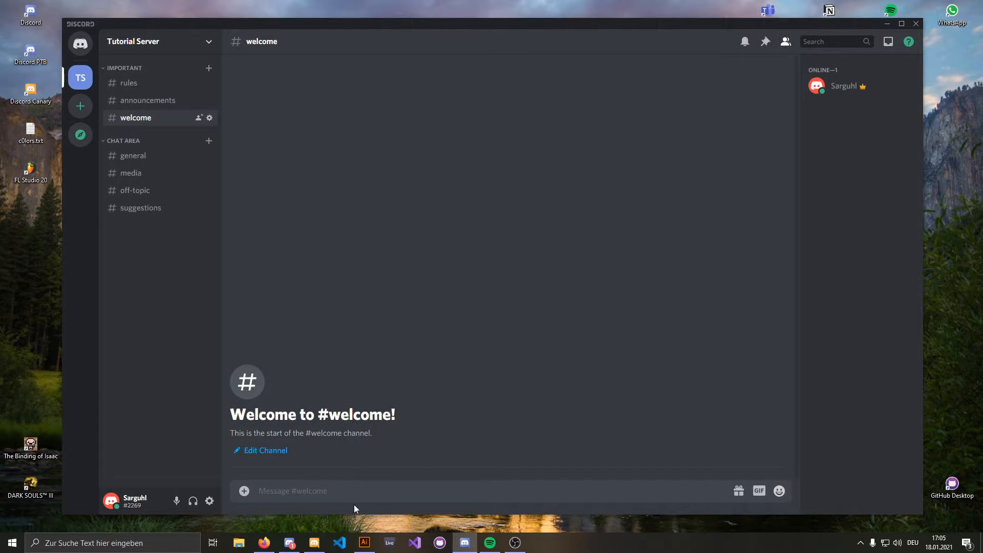
Reopen the server settings and review the overview, including the system message and default notification settings
click(172, 45)
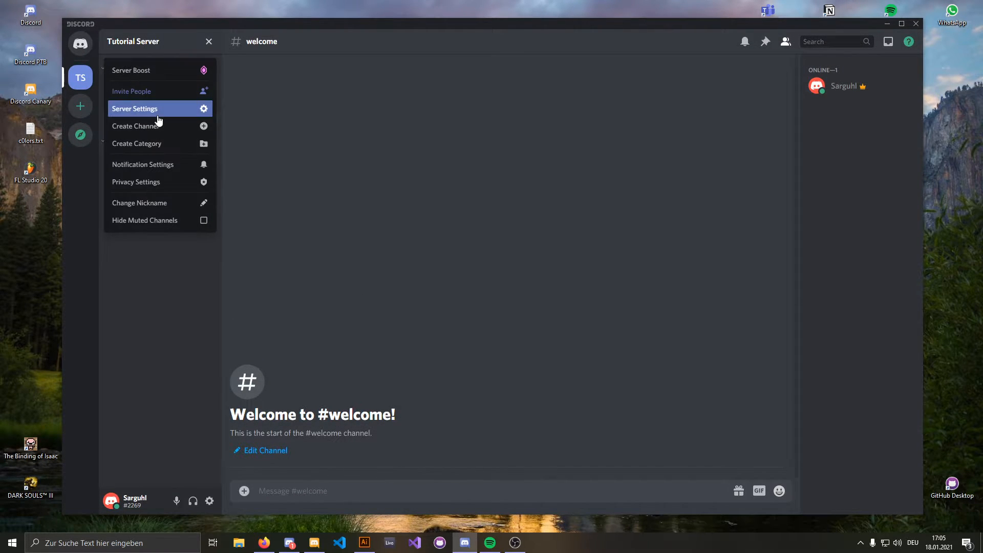
click(149, 107)
scroll(555, 340, down, 2)
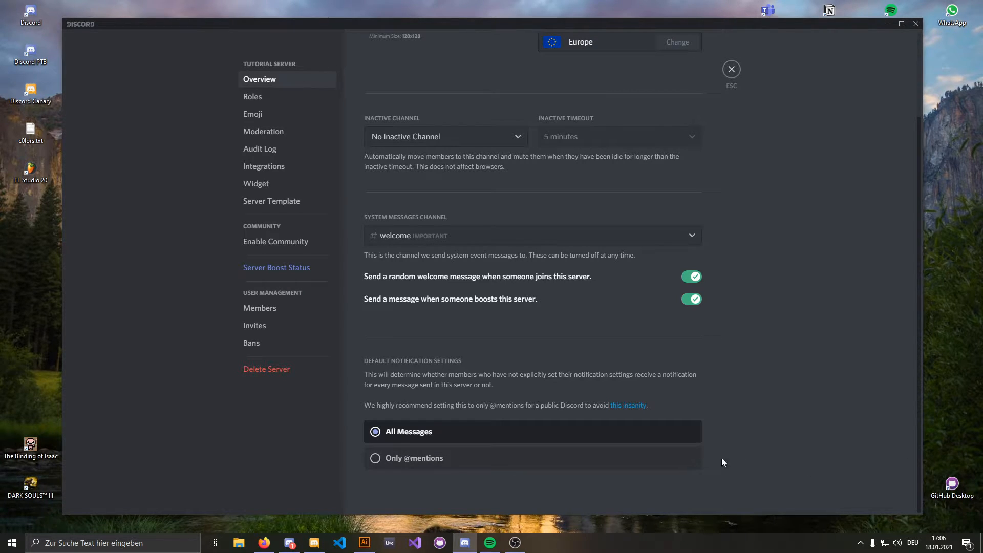
click(281, 101)
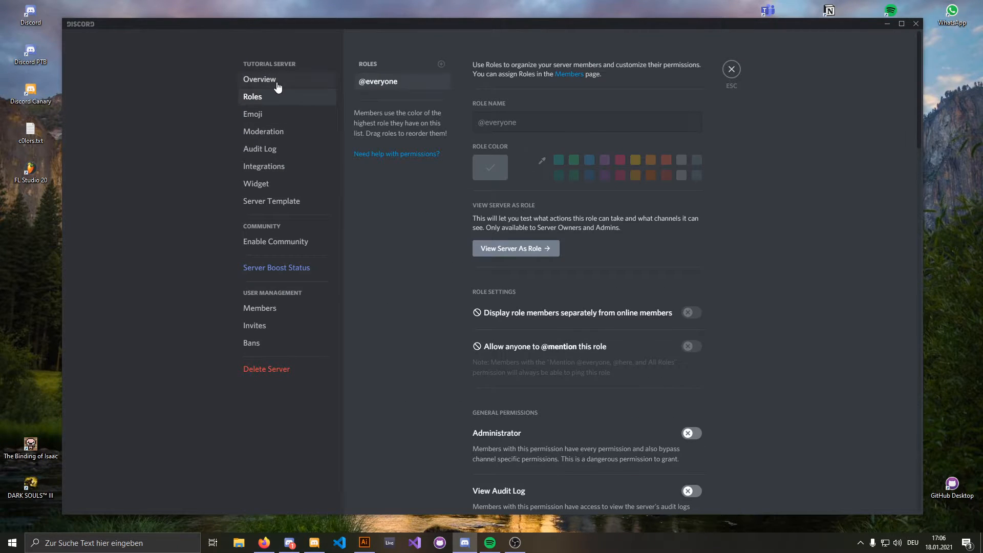
click(277, 81)
scroll(507, 330, down, 2)
scroll(507, 330, up, 2)
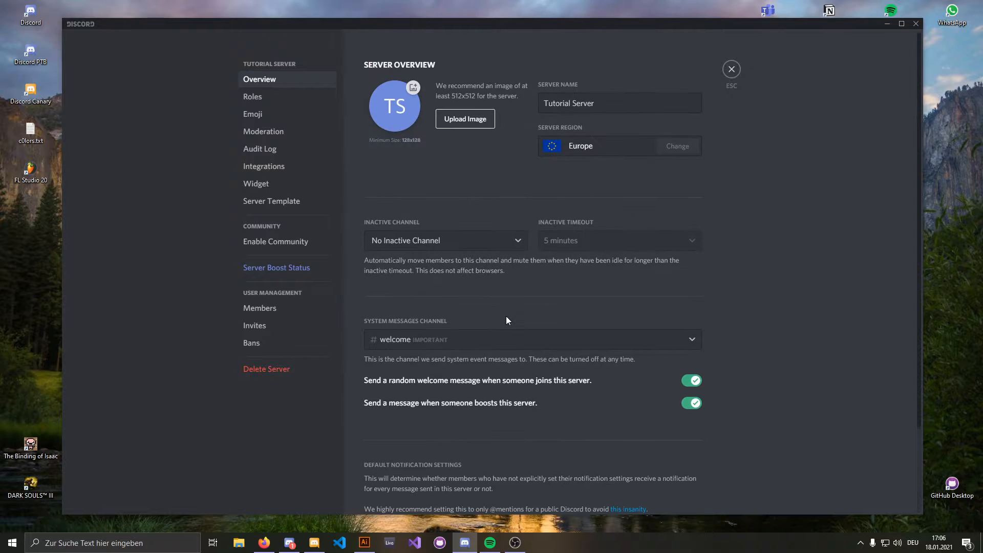
scroll(507, 315, down, 2)
scroll(509, 312, up, 2)
click(263, 99)
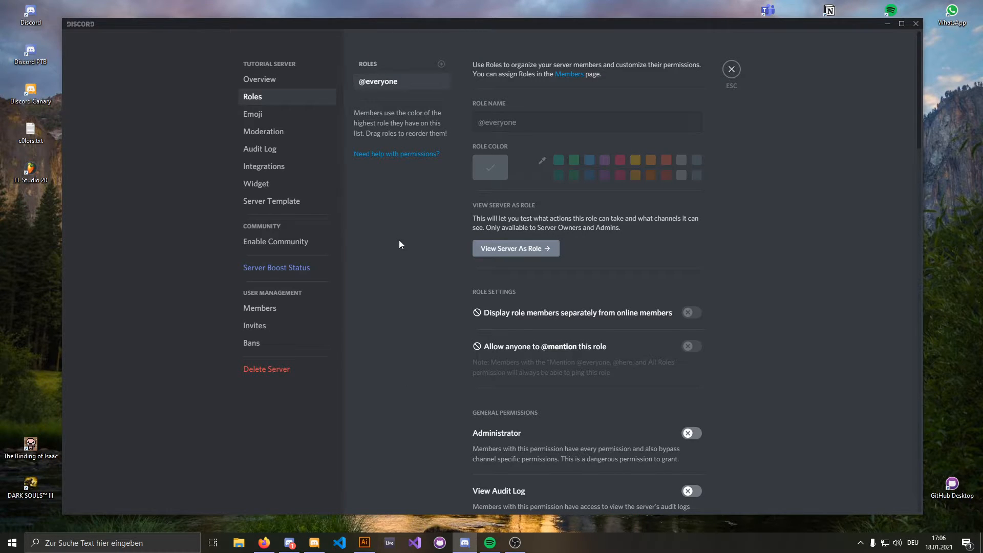
scroll(517, 318, down, 5)
scroll(586, 351, up, 5)
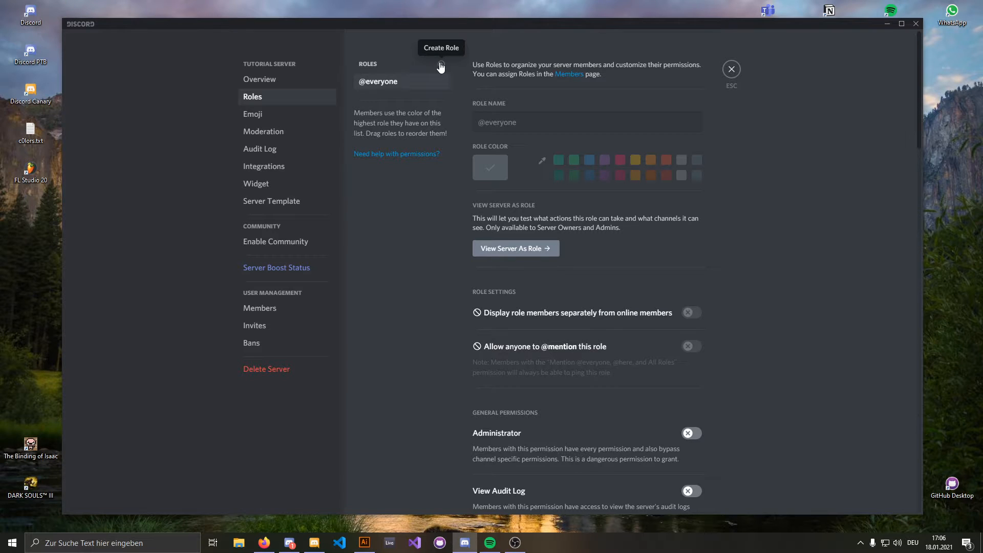
scroll(530, 354, down, 3)
scroll(533, 352, up, 3)
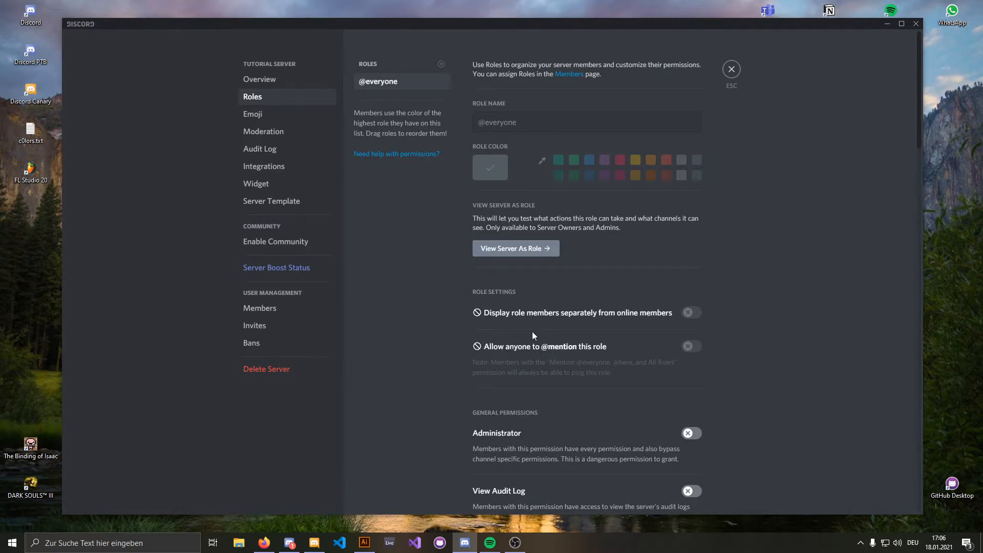
scroll(660, 438, down, 5)
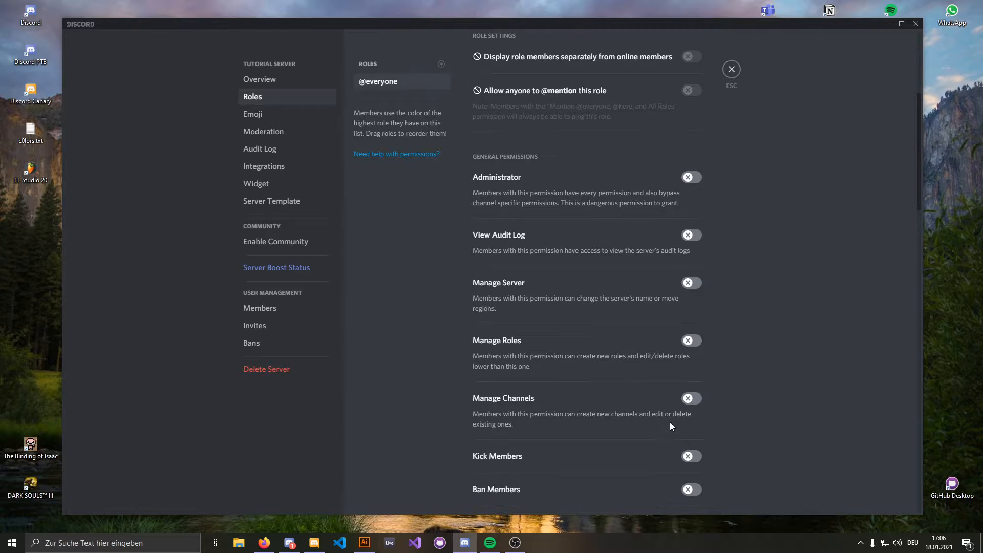
scroll(670, 425, up, 5)
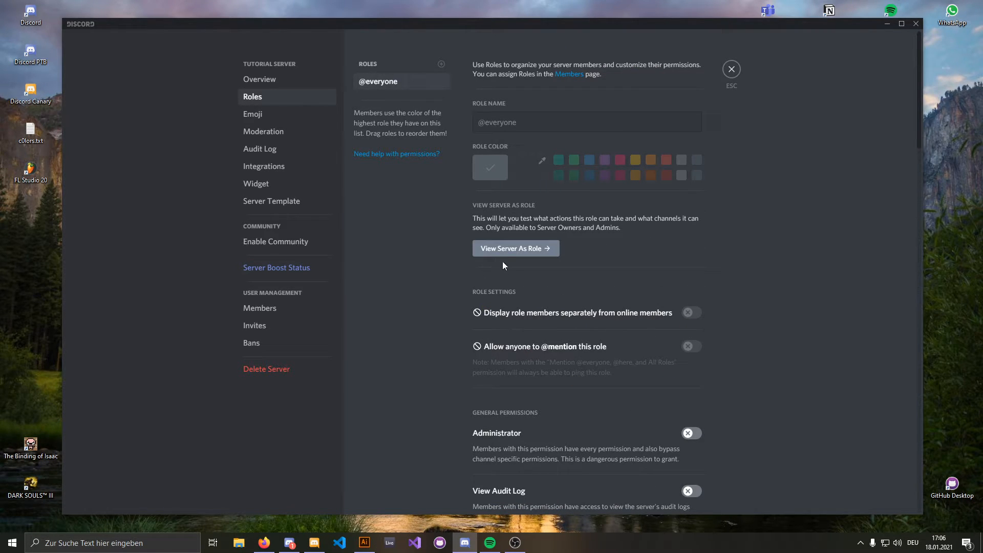
click(516, 256)
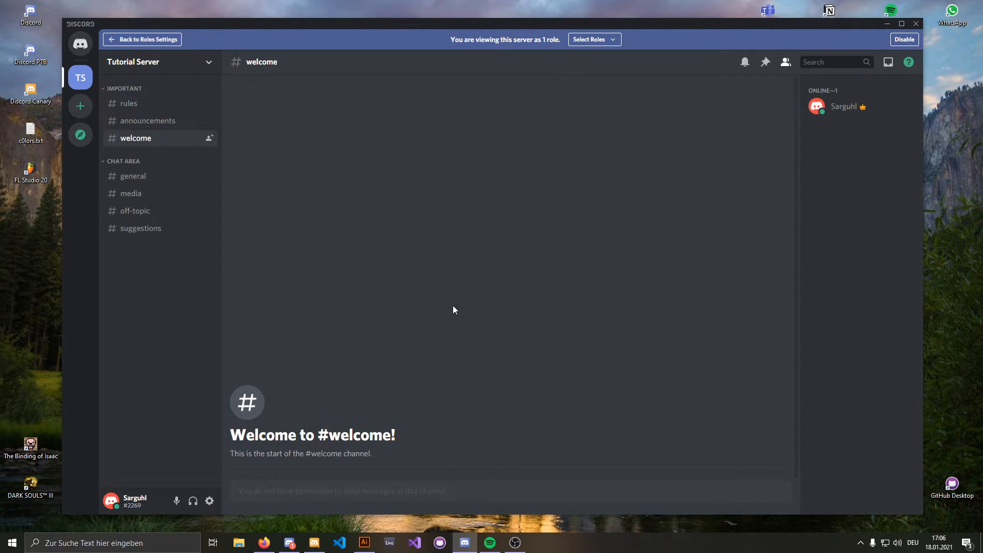
click(154, 106)
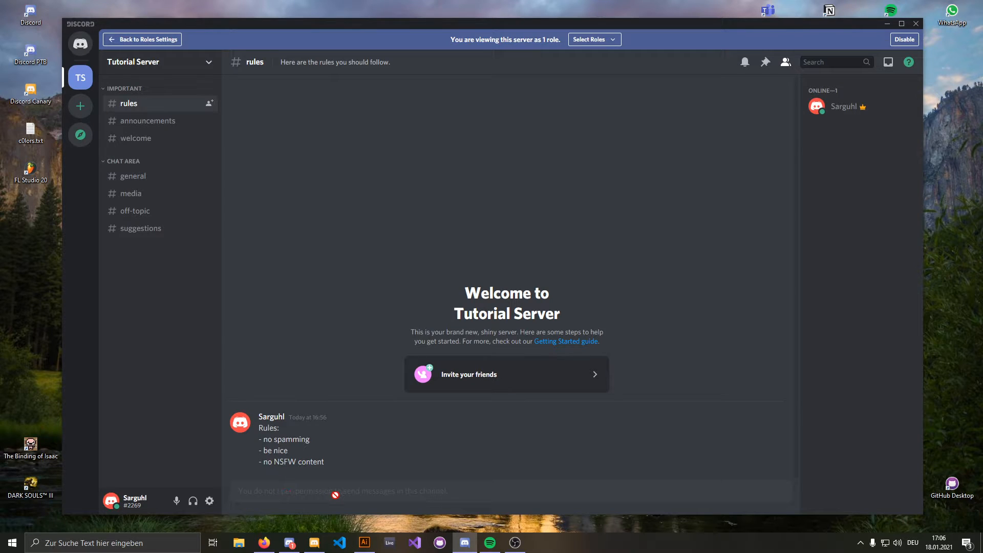
mouse_move(312, 439)
click(127, 180)
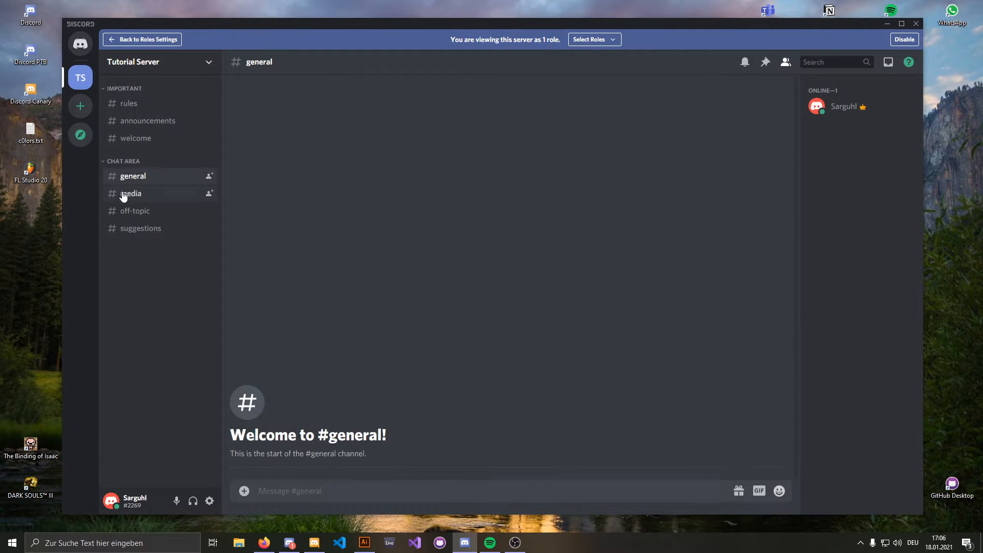
click(124, 194)
click(126, 214)
click(128, 229)
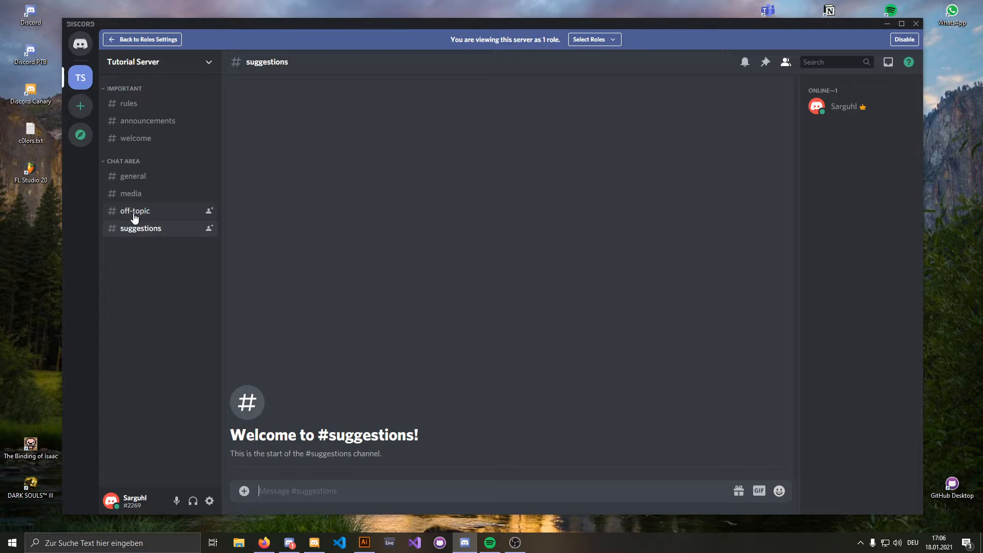
click(157, 138)
click(161, 124)
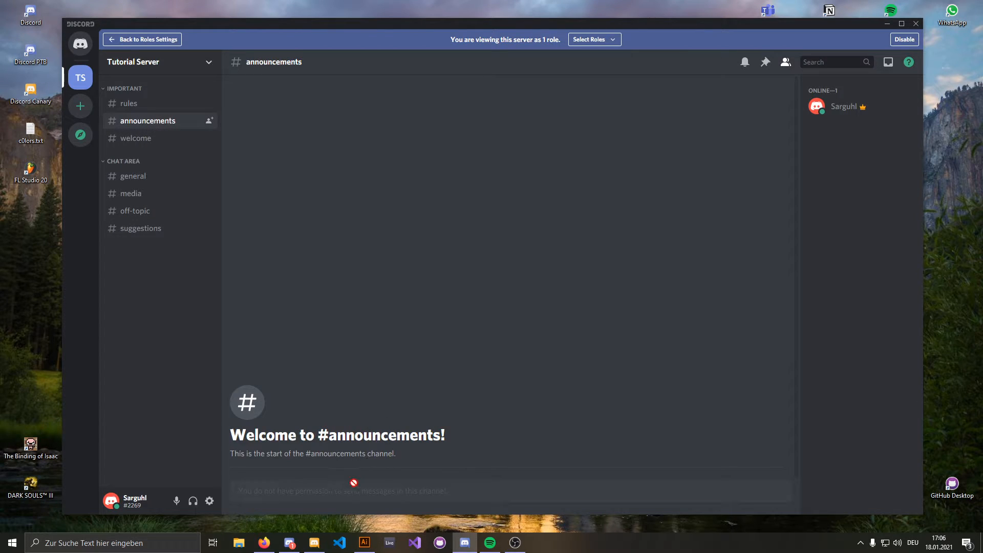
click(173, 105)
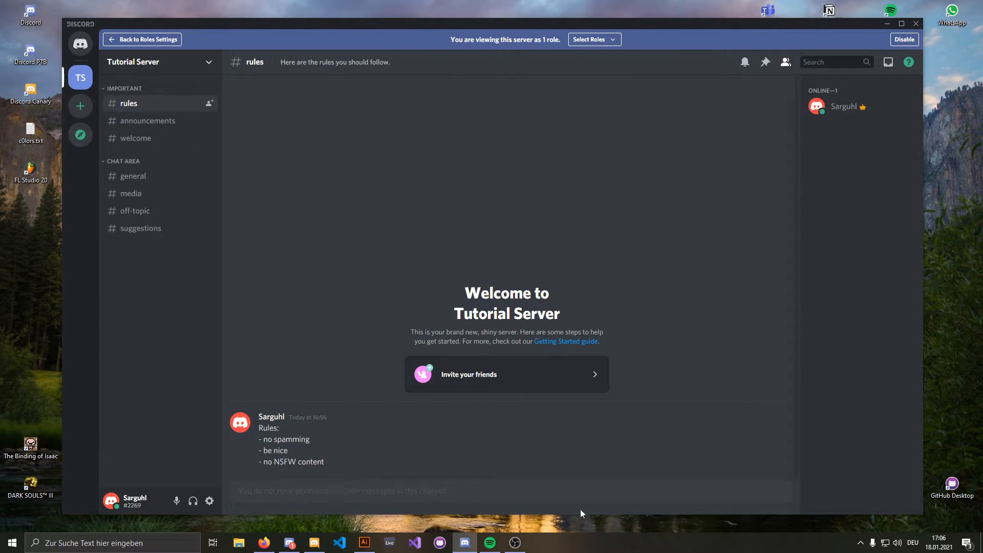
click(591, 45)
click(609, 41)
click(653, 88)
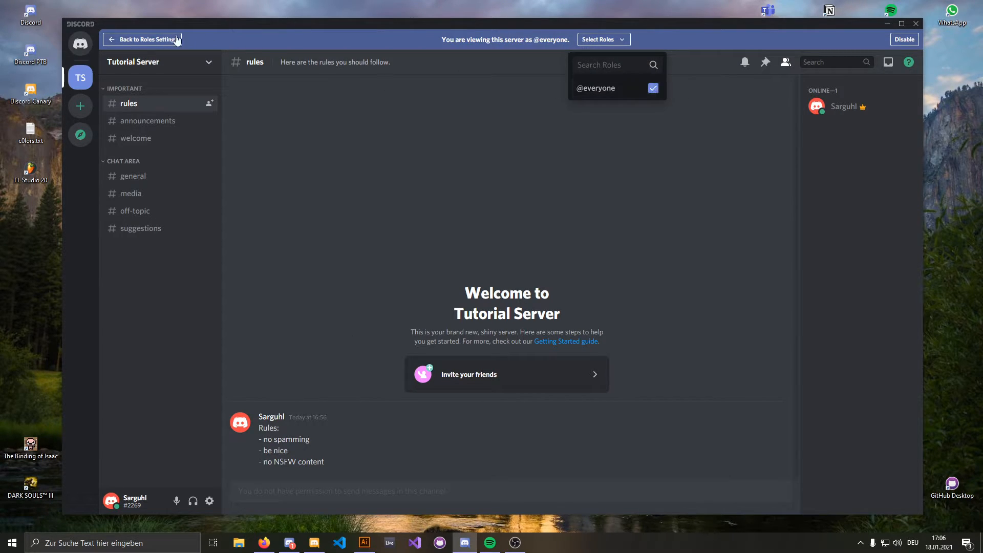
click(152, 39)
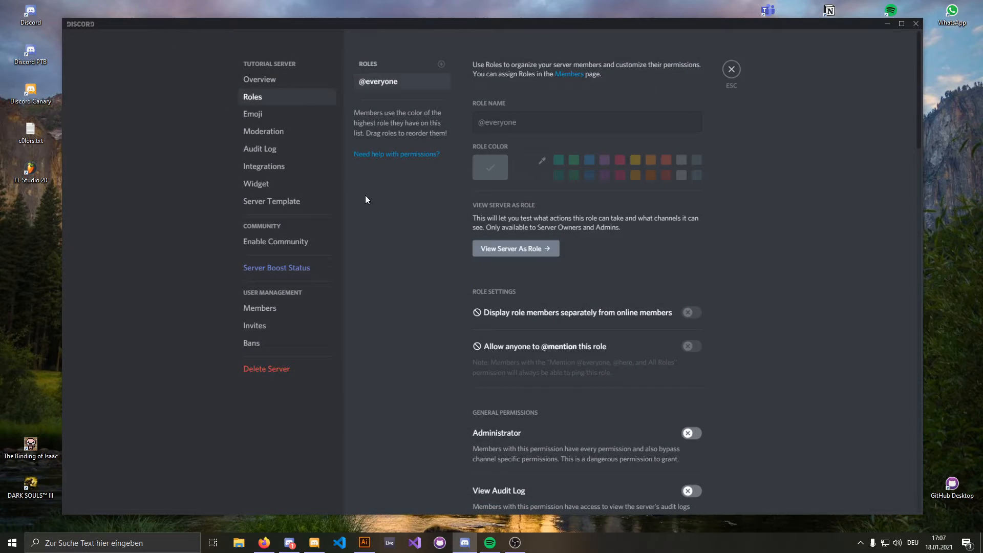
click(731, 71)
click(154, 47)
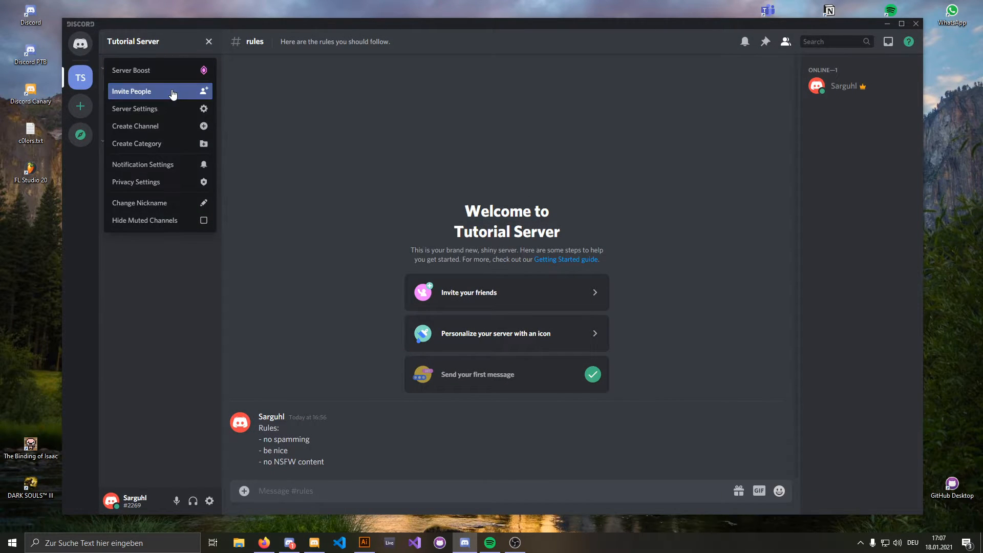
click(172, 95)
click(303, 106)
click(185, 43)
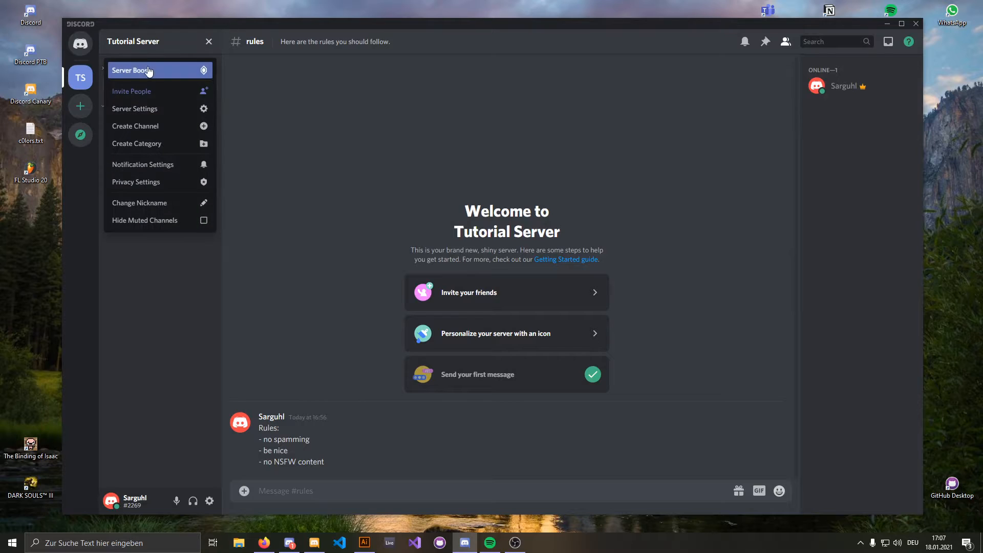
click(160, 108)
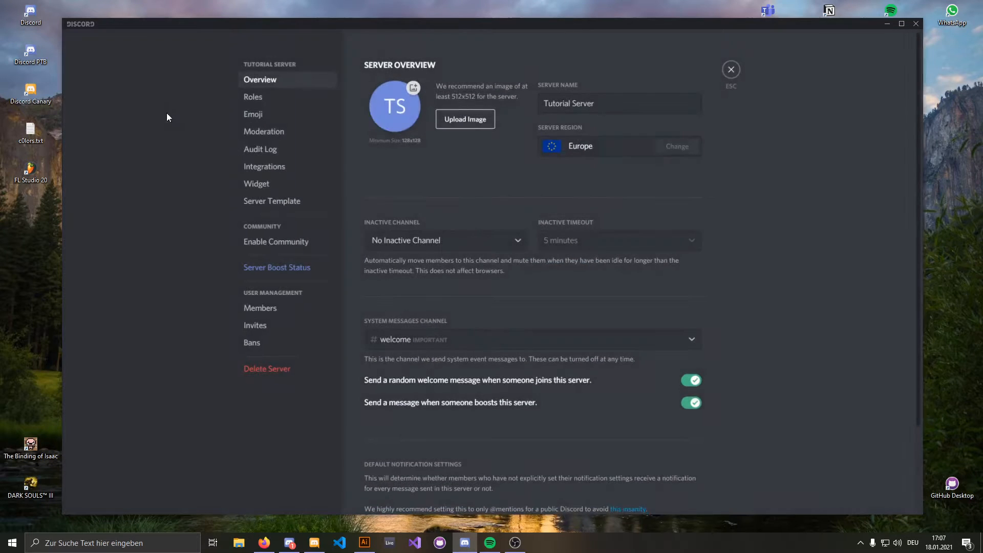
click(289, 97)
scroll(663, 351, down, 5)
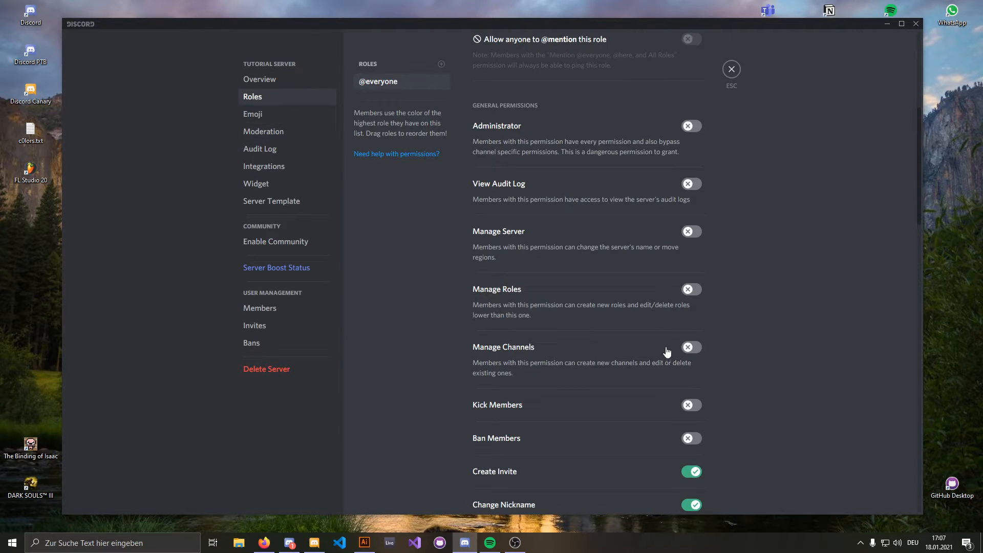
scroll(667, 352, up, 6)
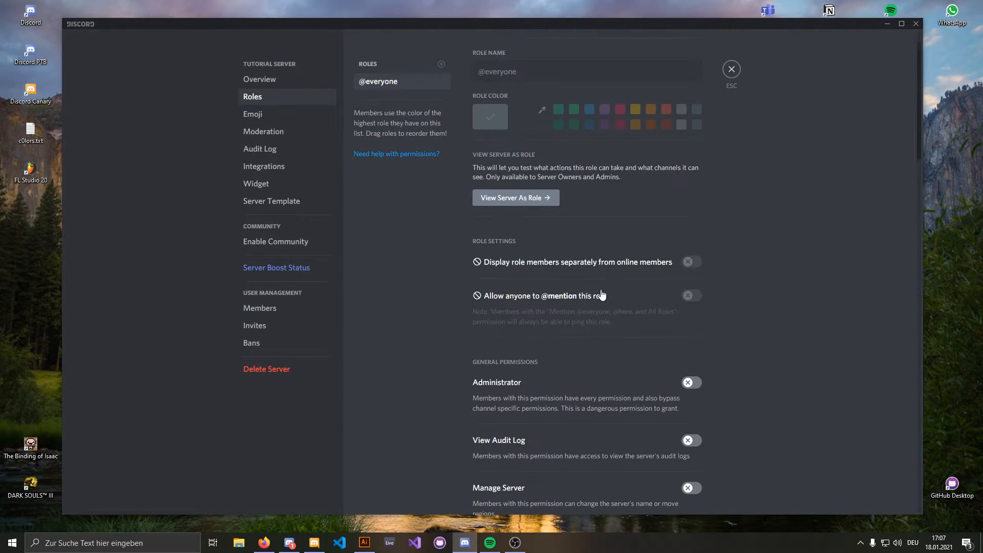
Create a new role named "admin" and give it the bright pink-red role color
click(442, 65)
click(543, 127)
key(ctrl+a)
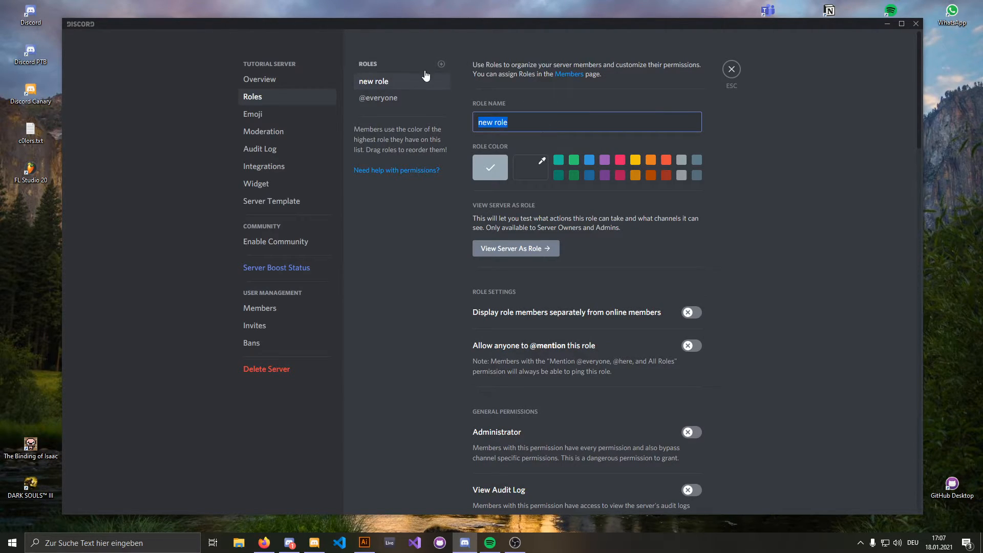
double_click(526, 127)
triple_click(526, 126)
text(admin)
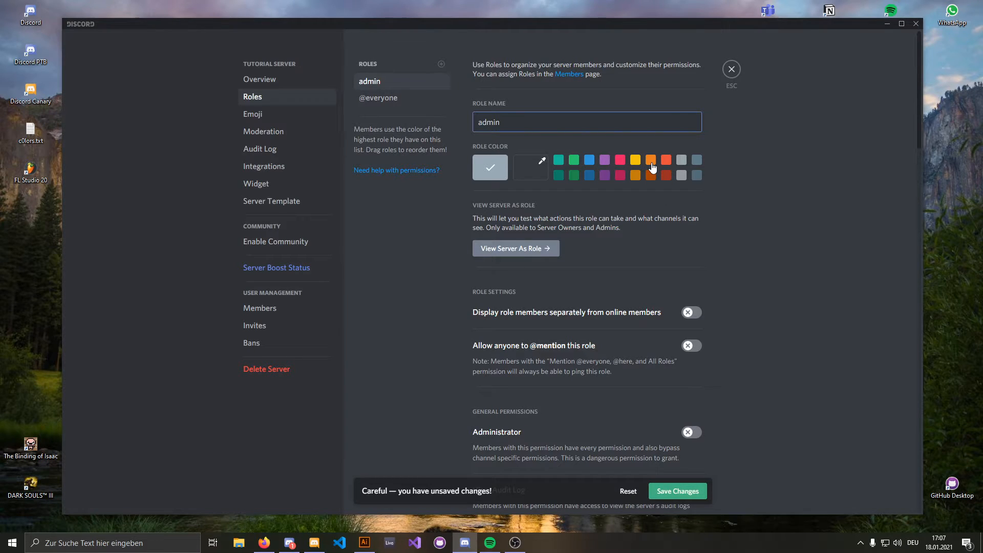
click(651, 162)
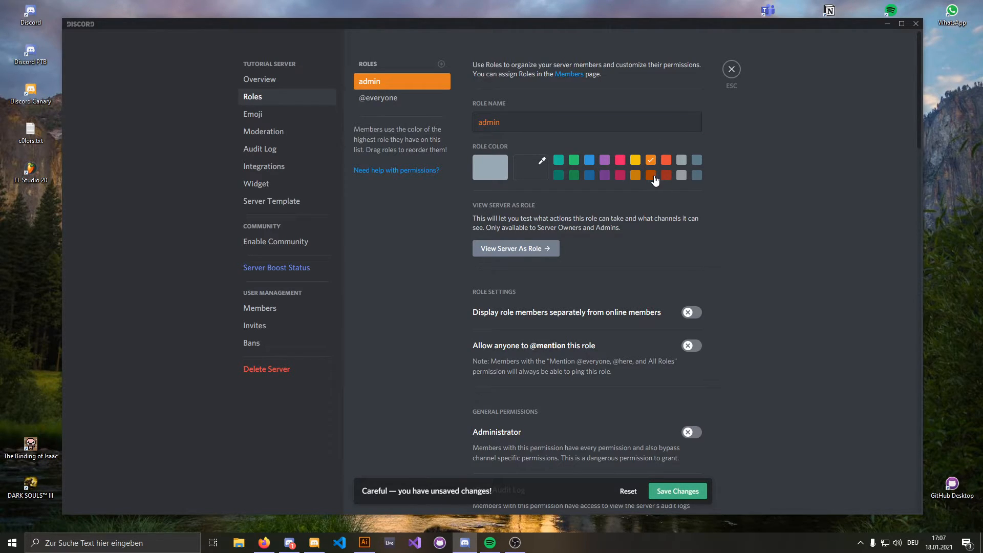
click(621, 163)
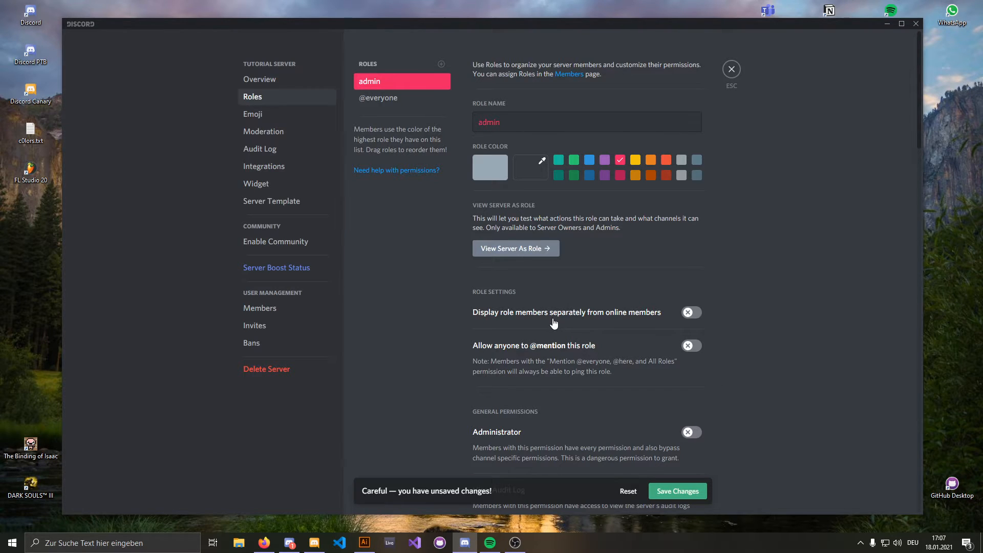
For the admin role, enable displaying members separately and the Administrator permission, save the changes and leave the settings
click(688, 315)
scroll(634, 358, down, 1)
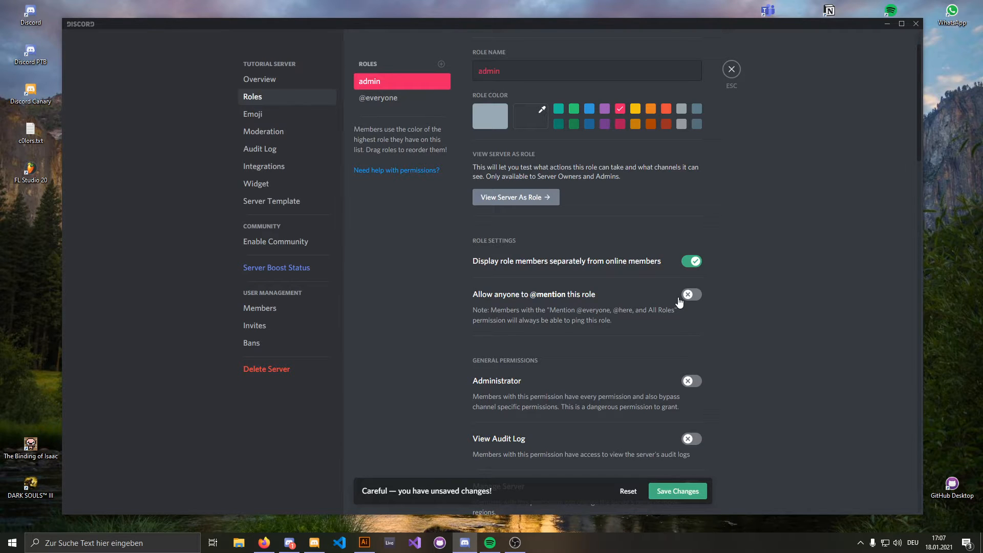
scroll(655, 332, down, 1)
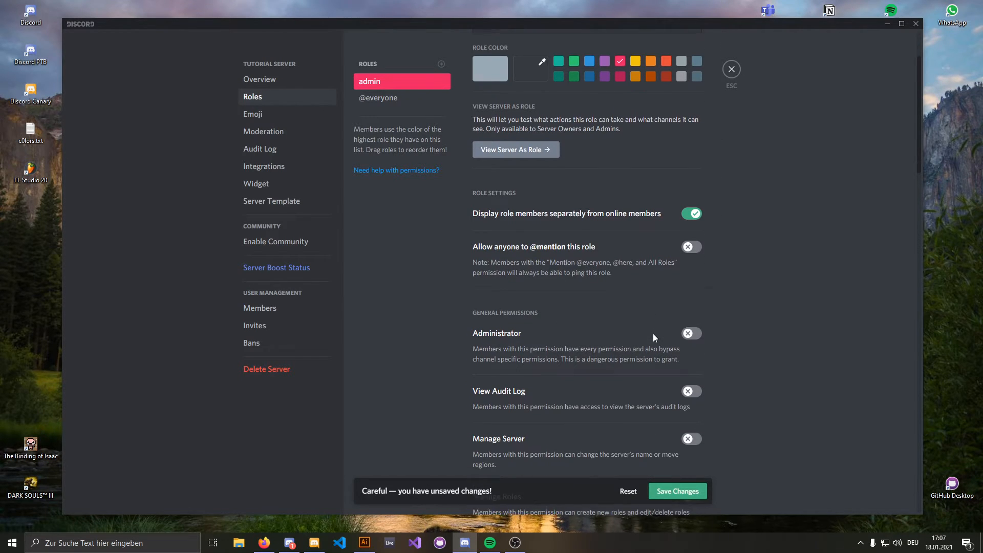
click(688, 330)
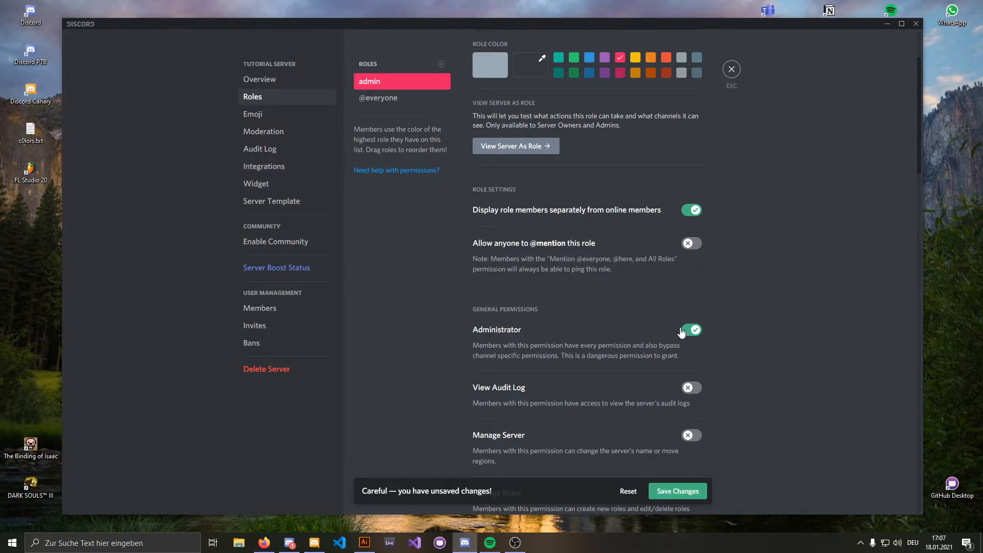
scroll(619, 291, down, 1)
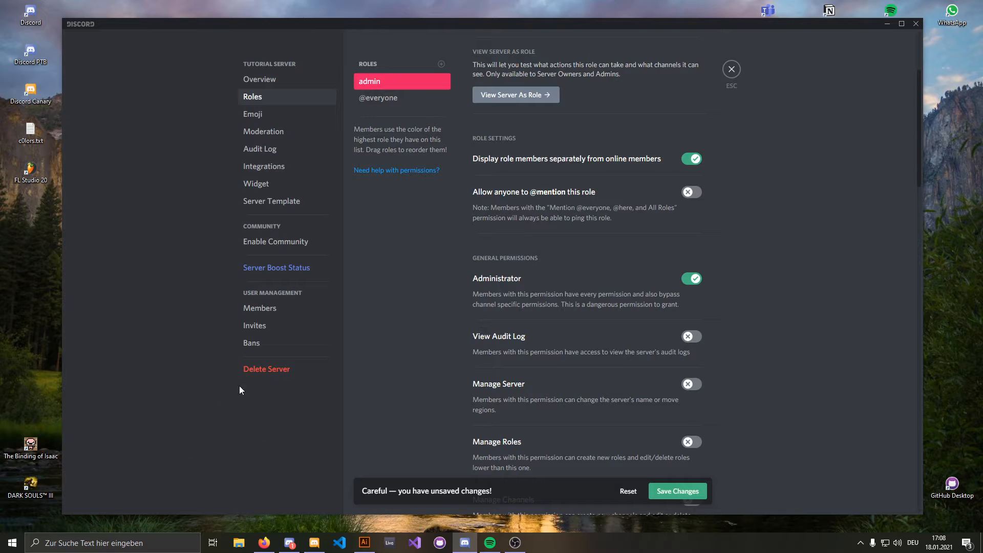
scroll(494, 328, up, 3)
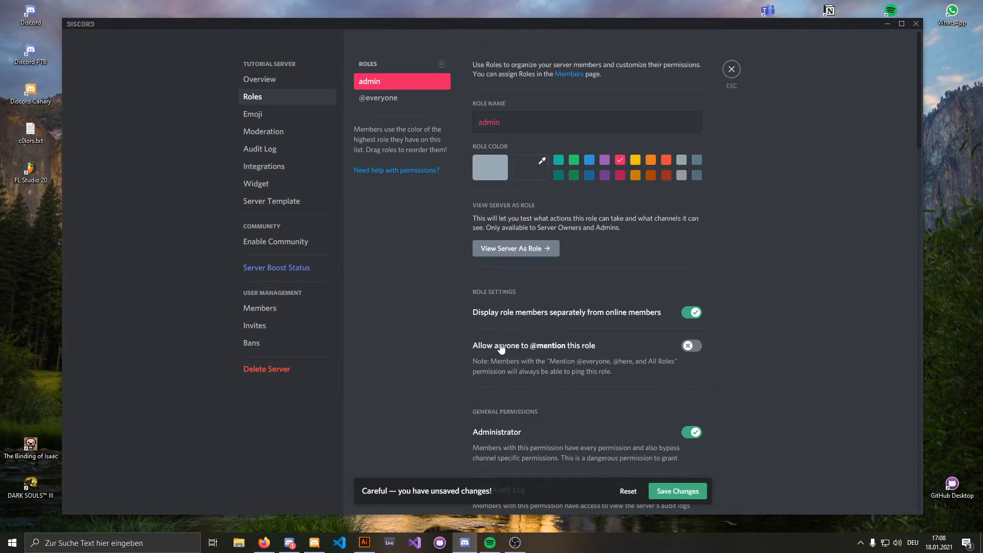
scroll(502, 349, down, 1)
click(682, 493)
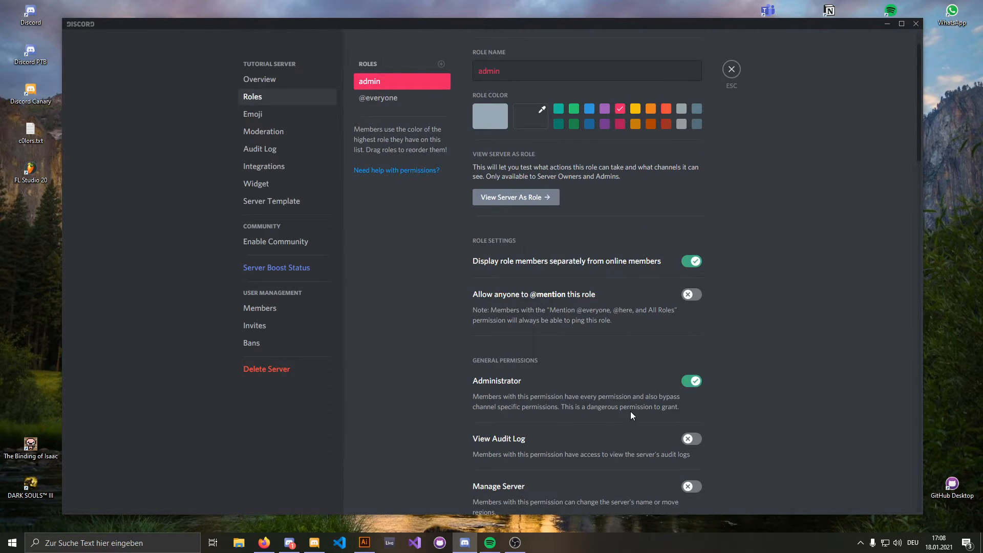
click(731, 69)
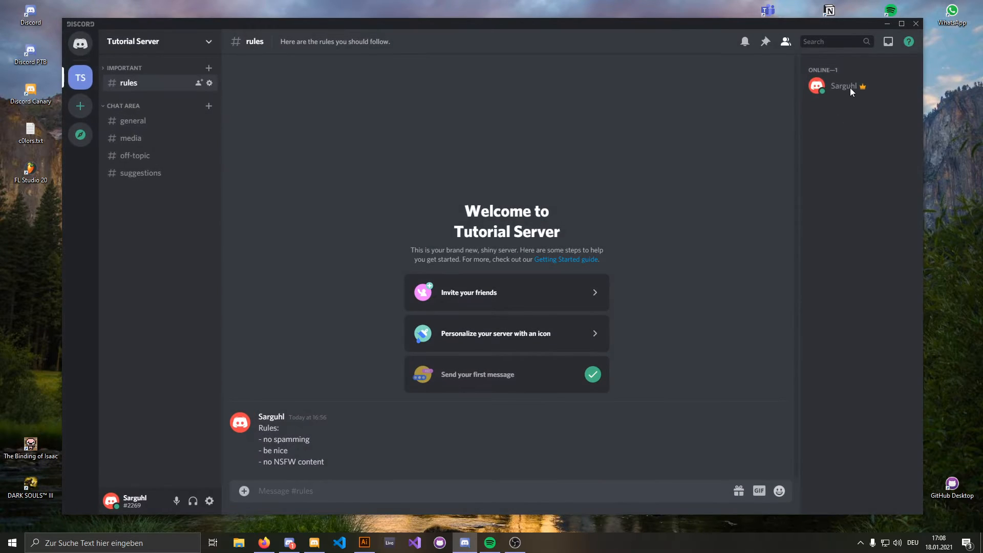
Assign the admin role to the server owner from the member list
click(844, 86)
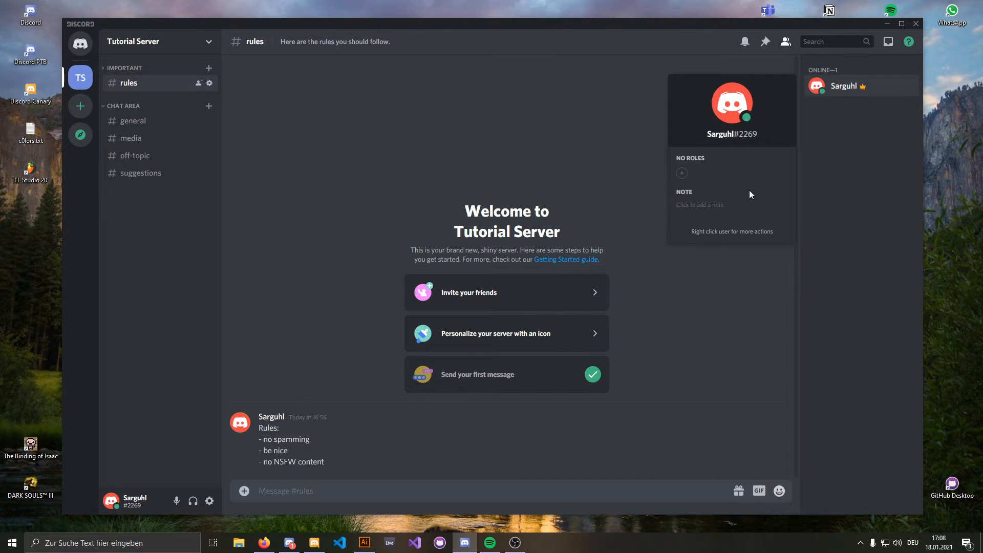
click(680, 174)
click(676, 219)
click(859, 214)
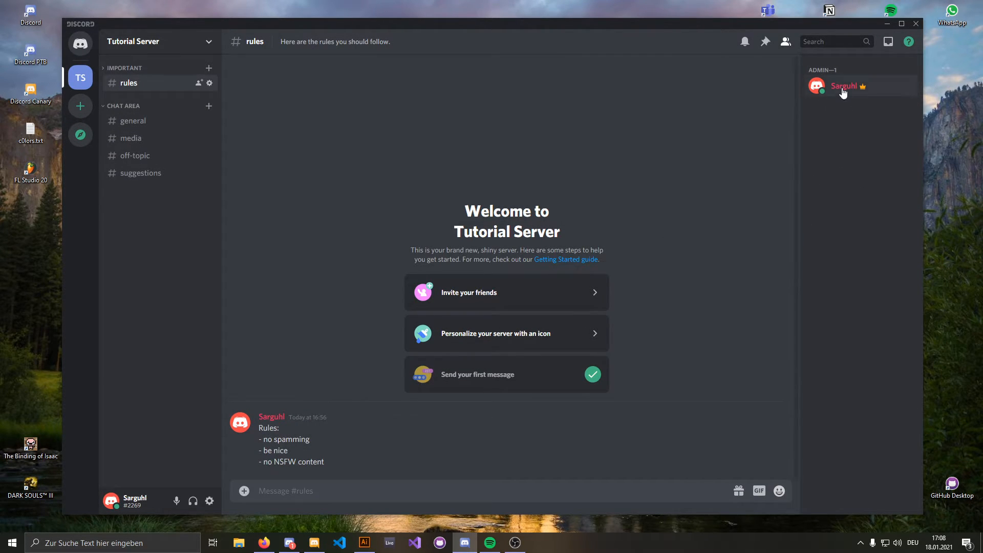
Examine the server owner's entry in the member list, including its role heading, name color and crown
click(844, 86)
click(844, 86)
click(844, 92)
click(817, 77)
click(839, 91)
click(838, 87)
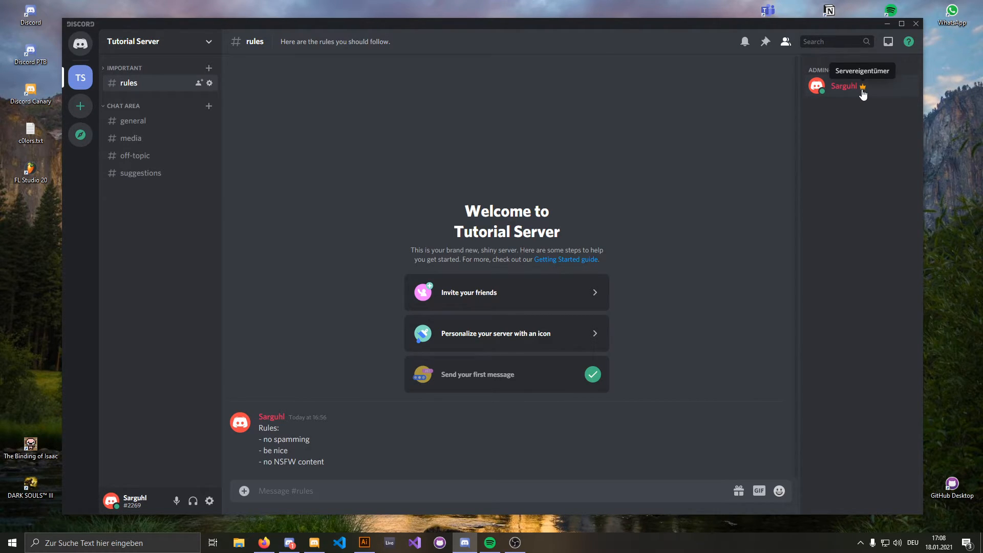
click(853, 88)
click(853, 88)
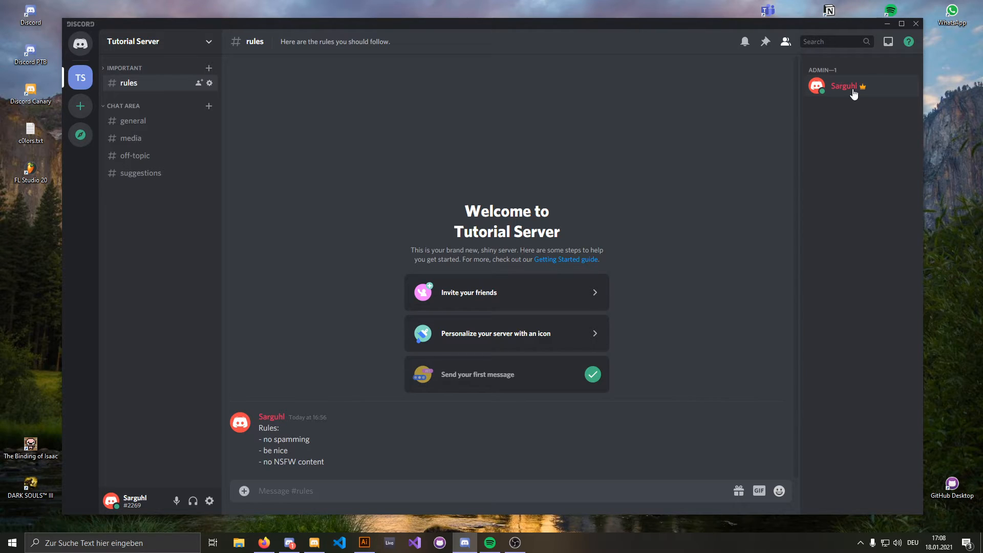
Reopen the server's roles settings and create a second role named "mod"
click(179, 45)
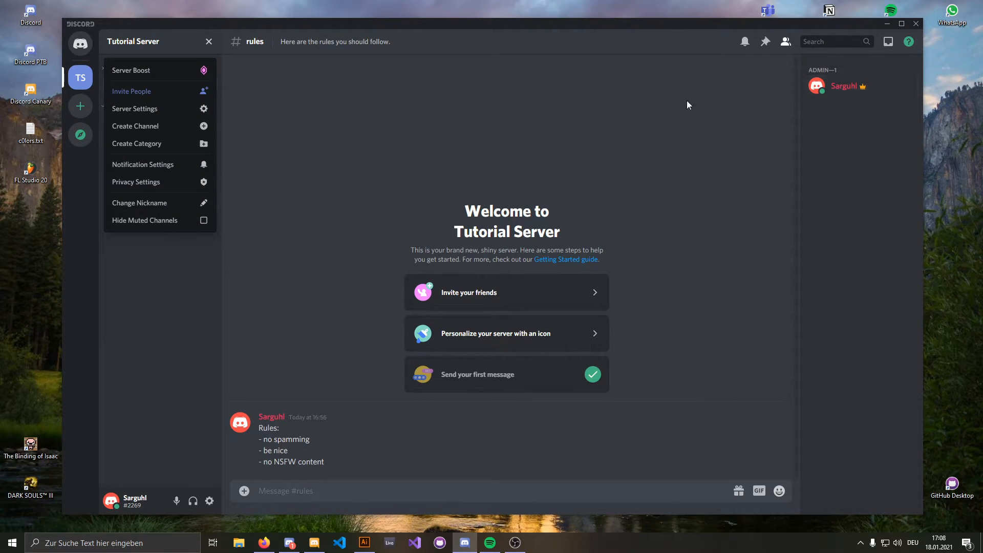
click(174, 108)
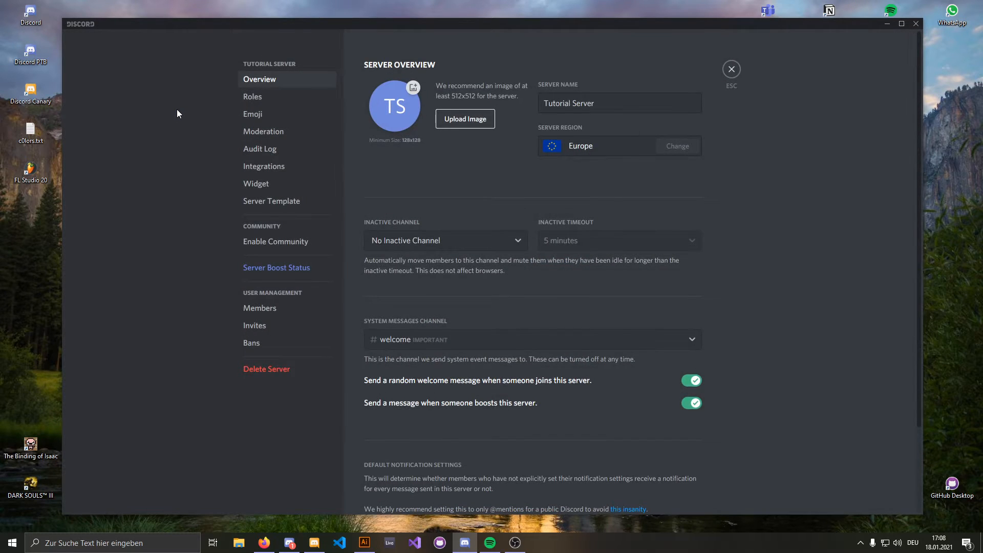
scroll(619, 285, down, 3)
scroll(603, 271, up, 3)
click(325, 98)
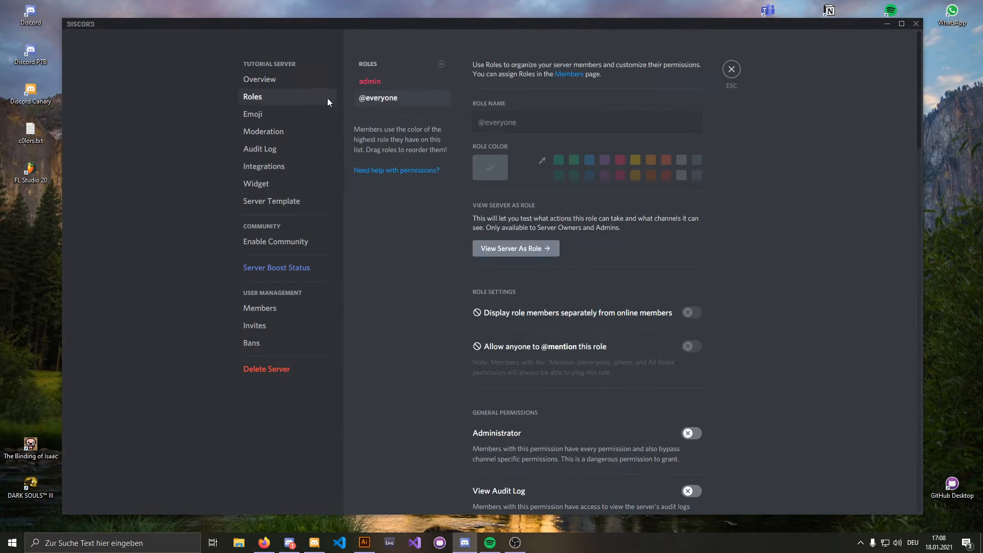
click(441, 63)
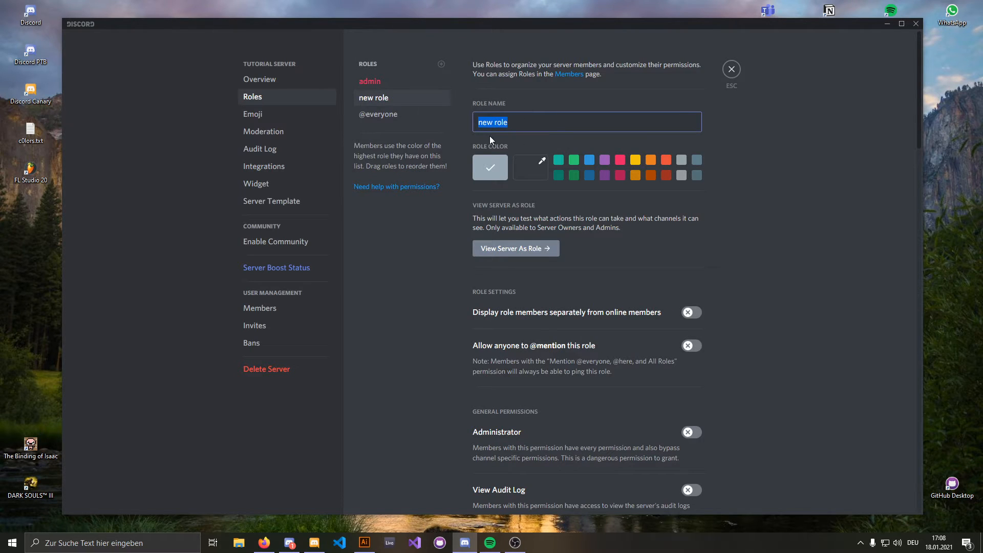
text(mod)
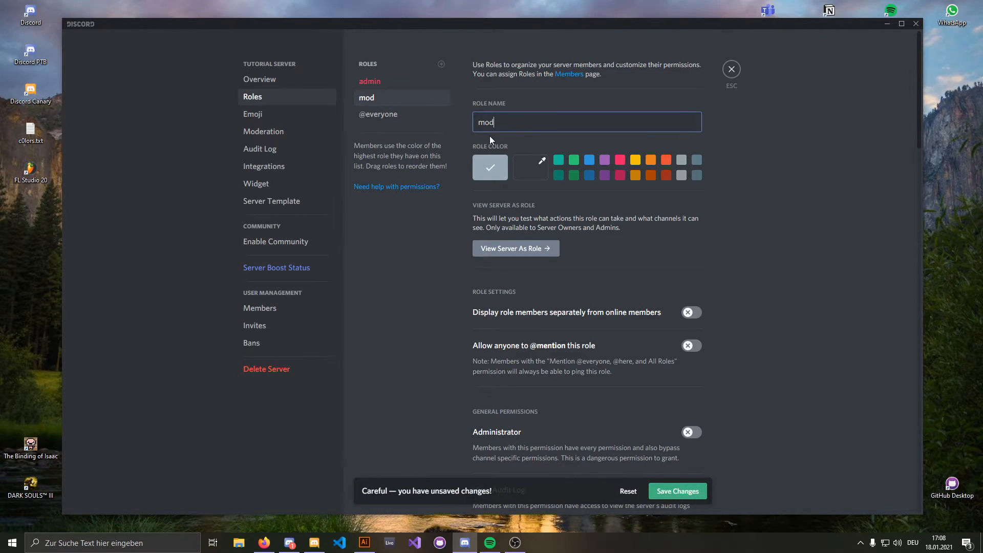
click(589, 161)
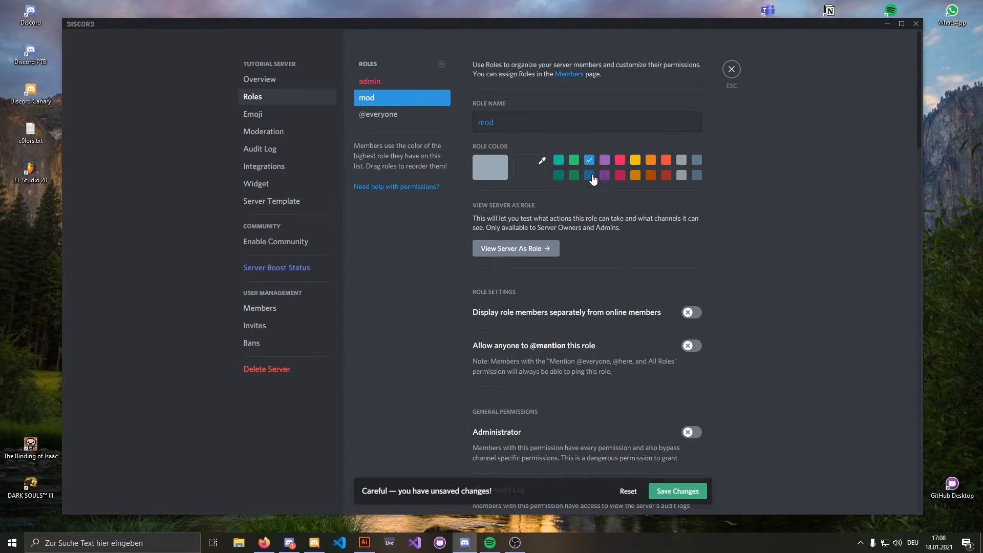
scroll(703, 247, down, 1)
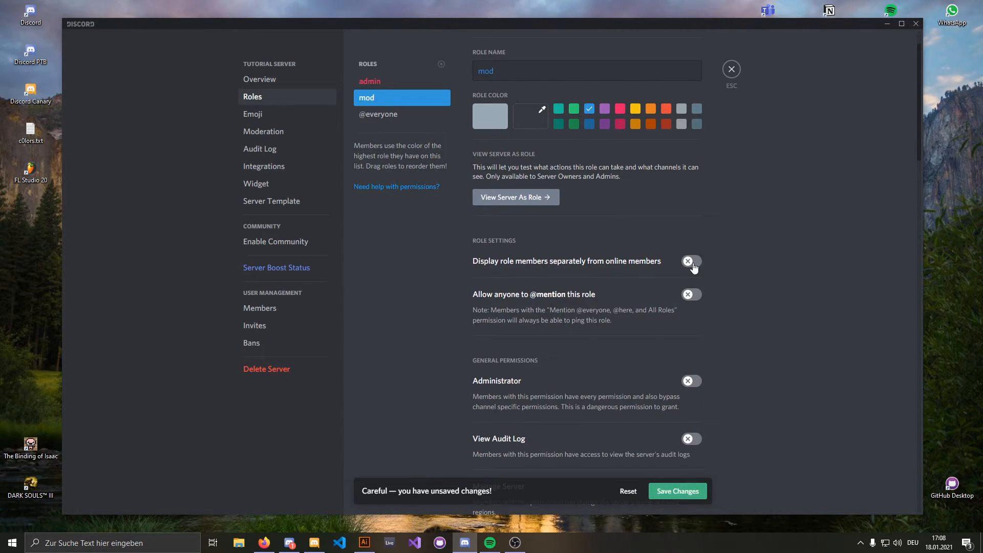
click(692, 263)
scroll(514, 271, down, 1)
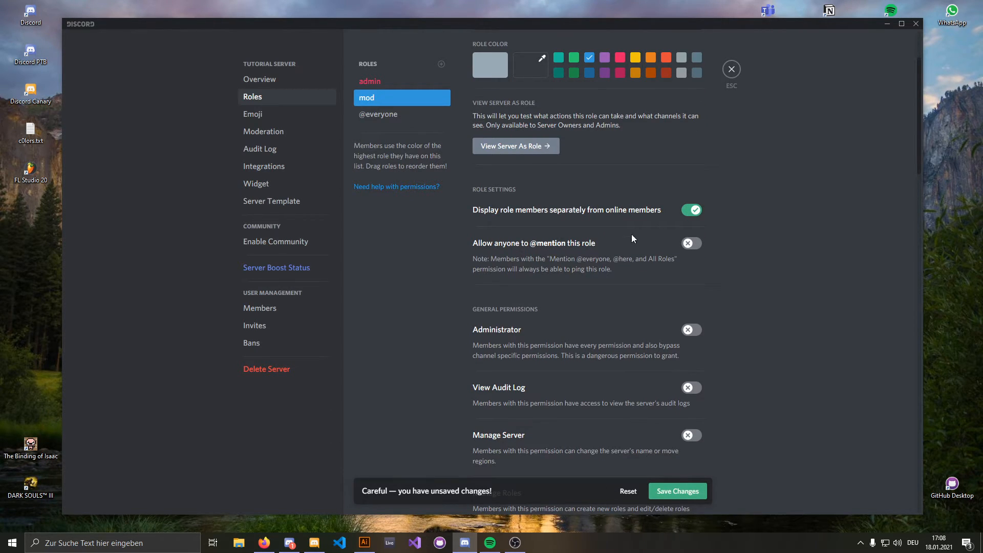
click(689, 244)
scroll(641, 270, down, 3)
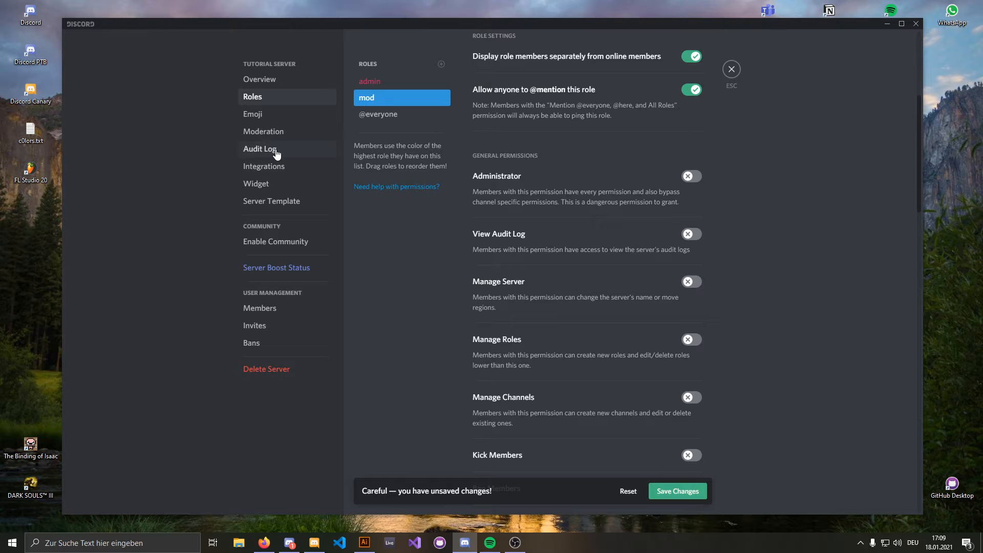
Grant the mod role the View Audit Log, Kick Members and Ban Members permissions
click(690, 236)
scroll(692, 271, down, 1)
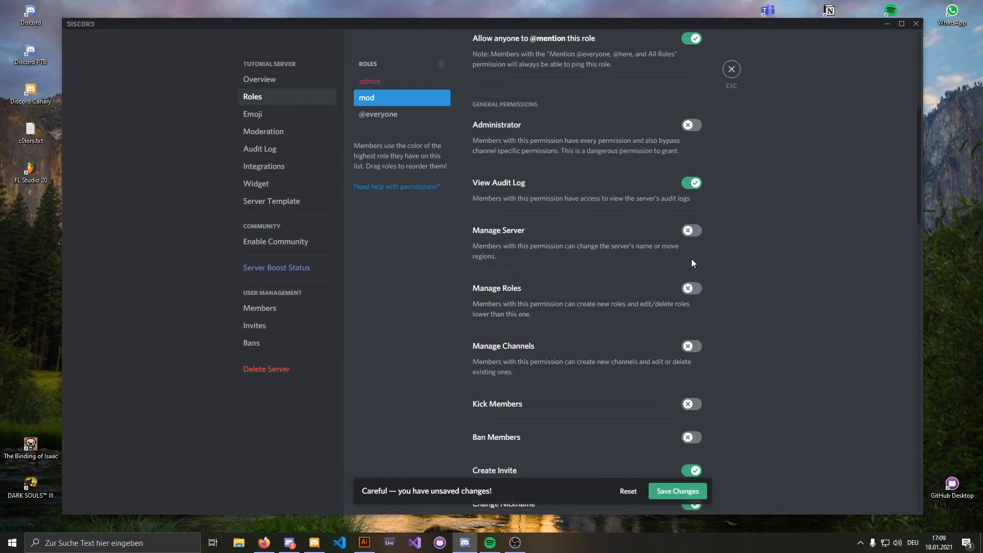
scroll(695, 248, down, 1)
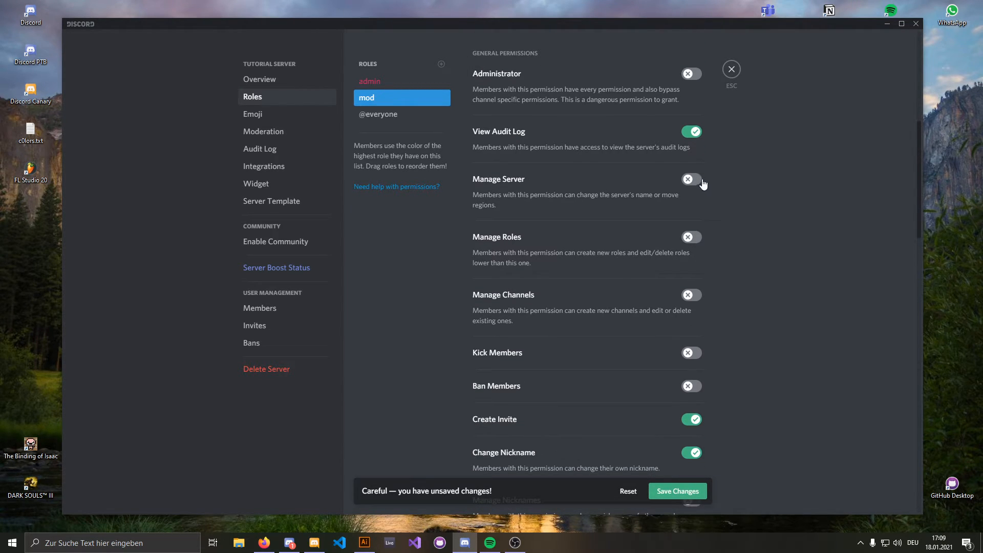
scroll(696, 199, down, 1)
scroll(690, 225, down, 1)
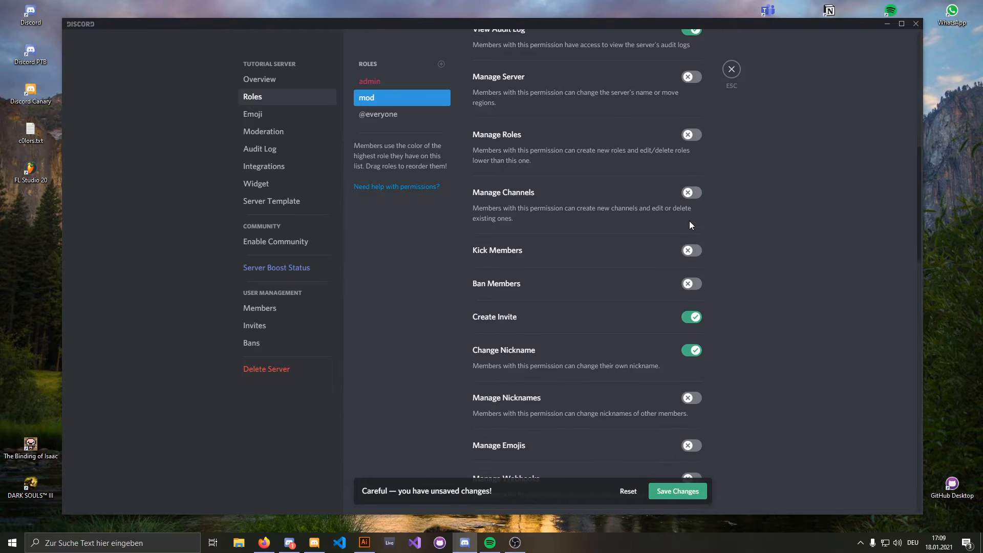
scroll(698, 220, down, 1)
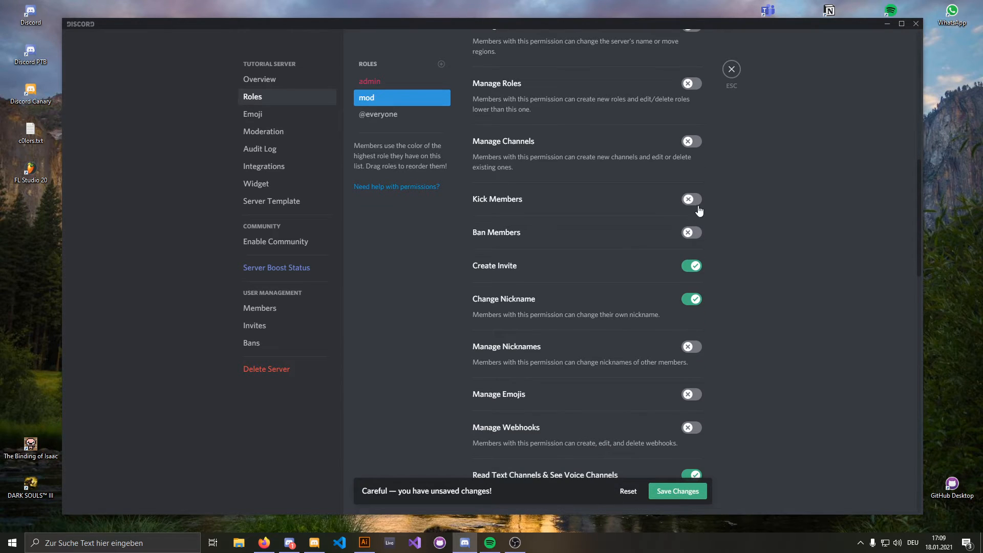
click(691, 200)
click(692, 233)
Grant the mod role the Manage Nicknames and Manage Messages permissions
scroll(773, 248, down, 1)
scroll(772, 252, down, 1)
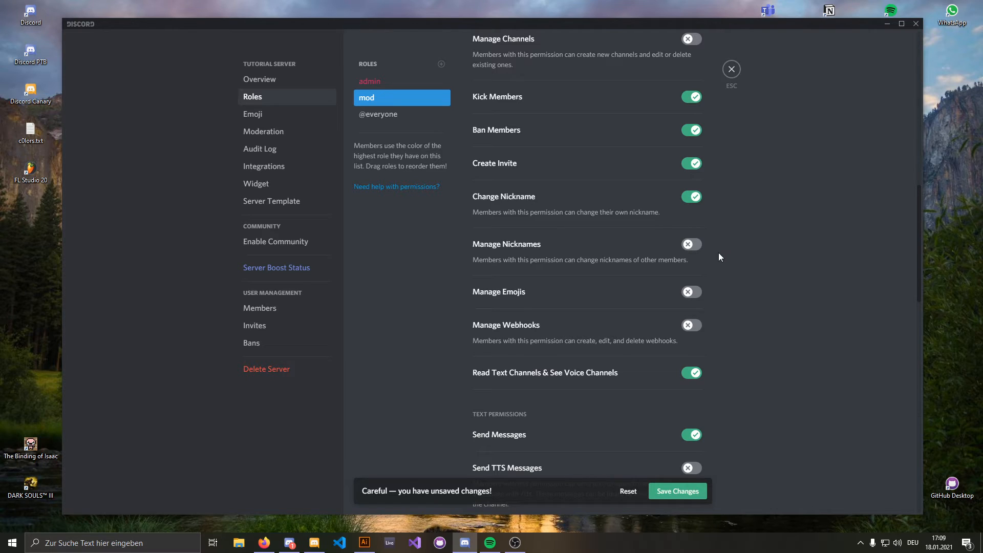
scroll(661, 260, down, 1)
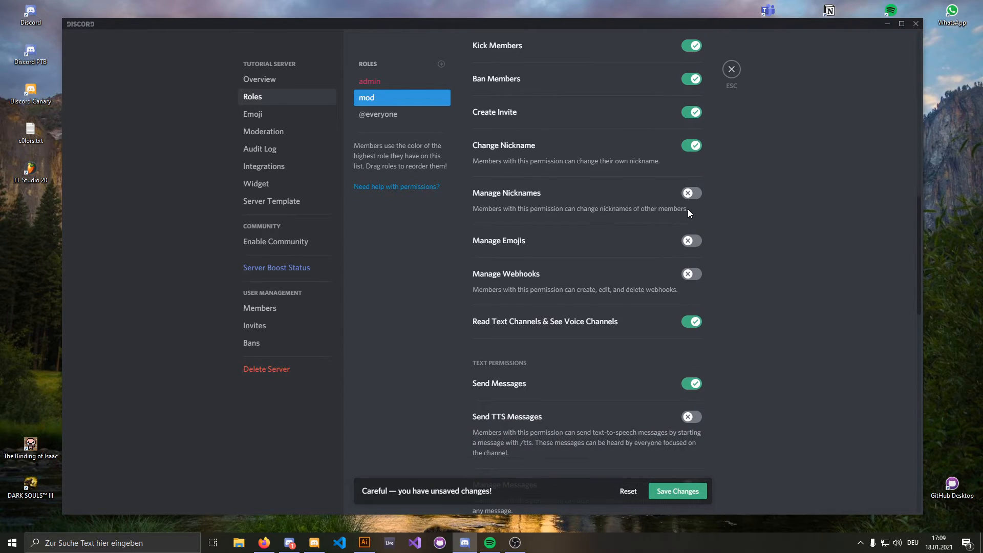
click(694, 194)
scroll(634, 239, down, 1)
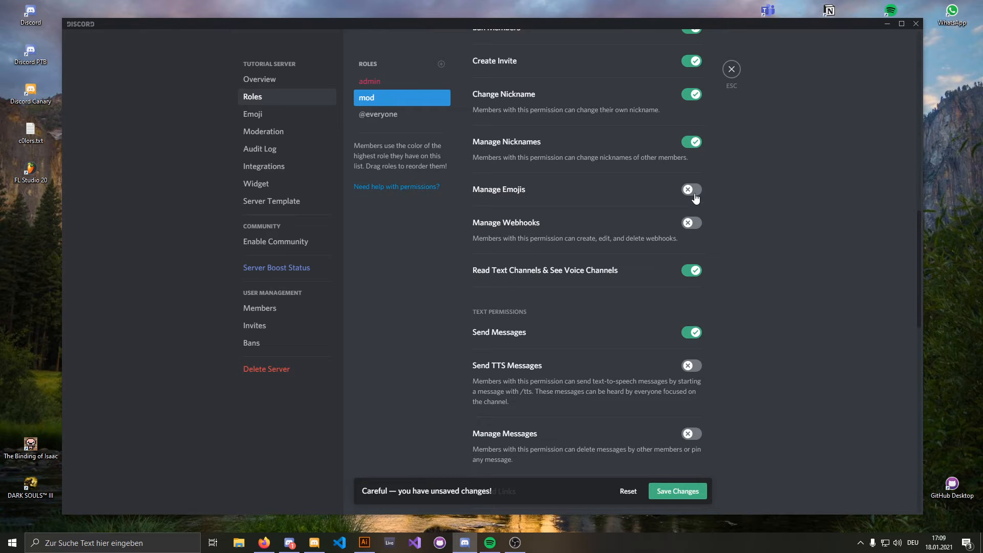
scroll(637, 210, down, 3)
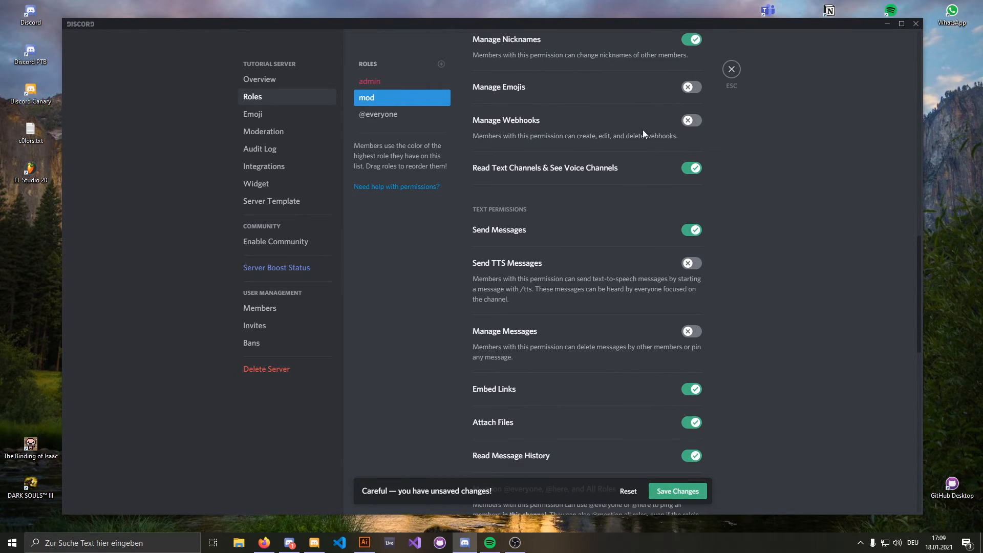
scroll(626, 179, down, 1)
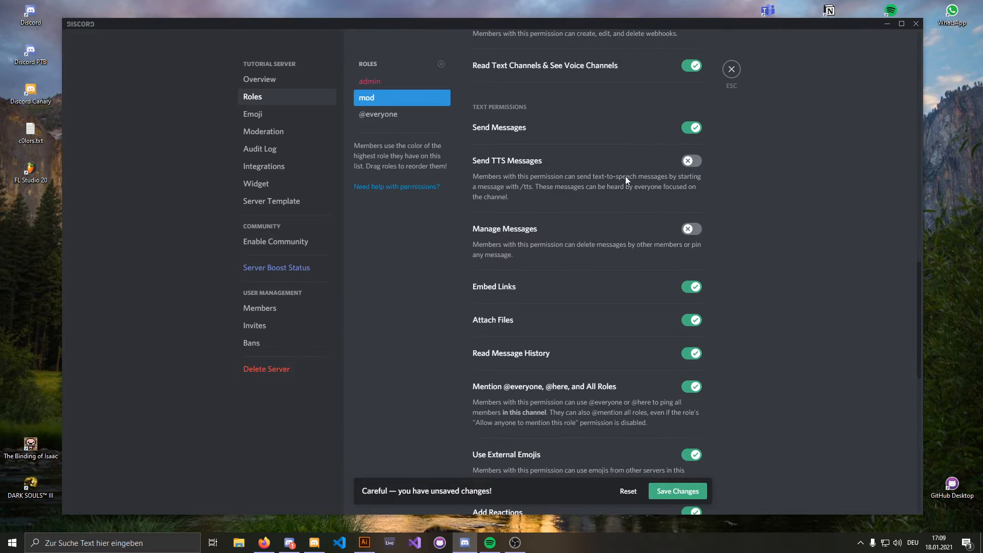
scroll(625, 178, down, 1)
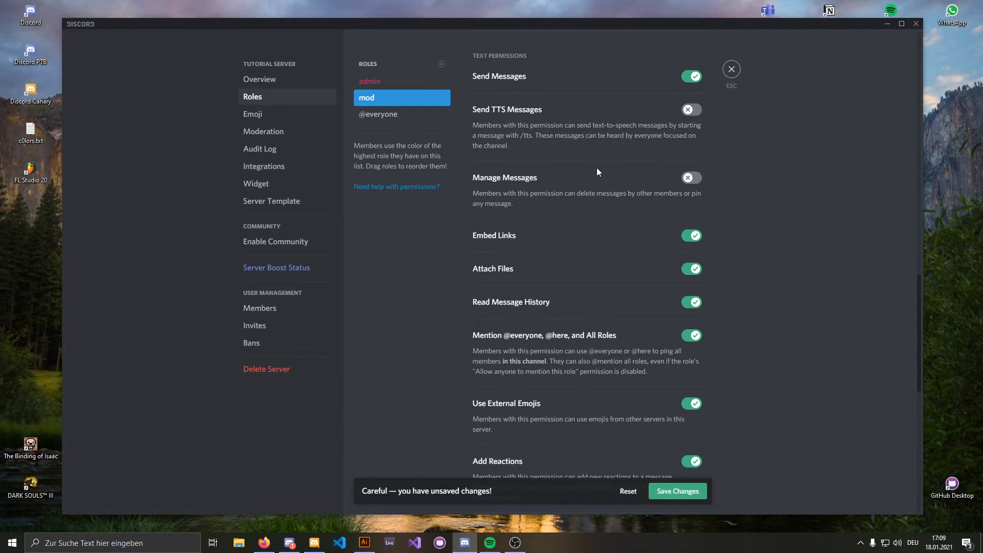
click(690, 179)
scroll(610, 214, down, 1)
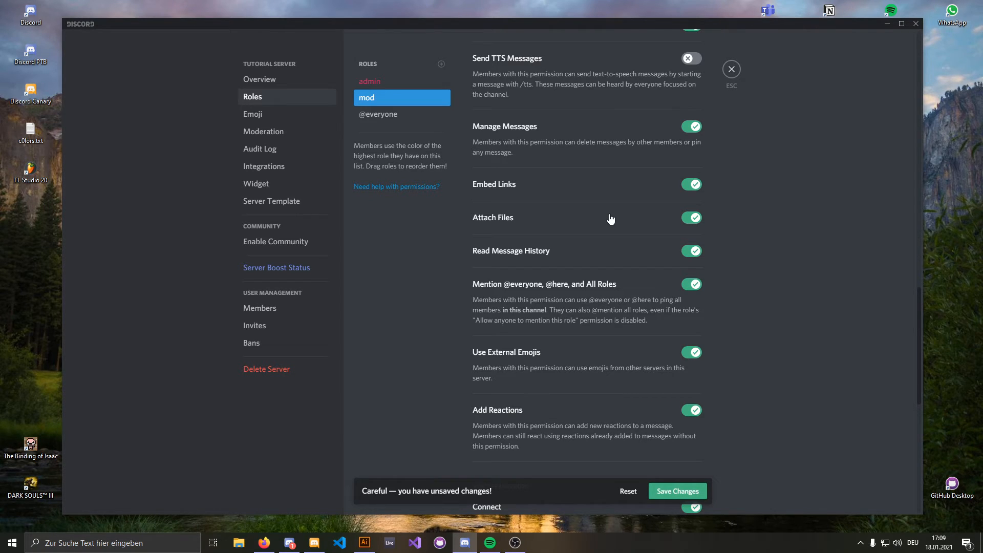
Enable the Mute Members, Deafen Members and Move Members voice permissions for the mod role
scroll(610, 219, down, 3)
scroll(610, 218, down, 3)
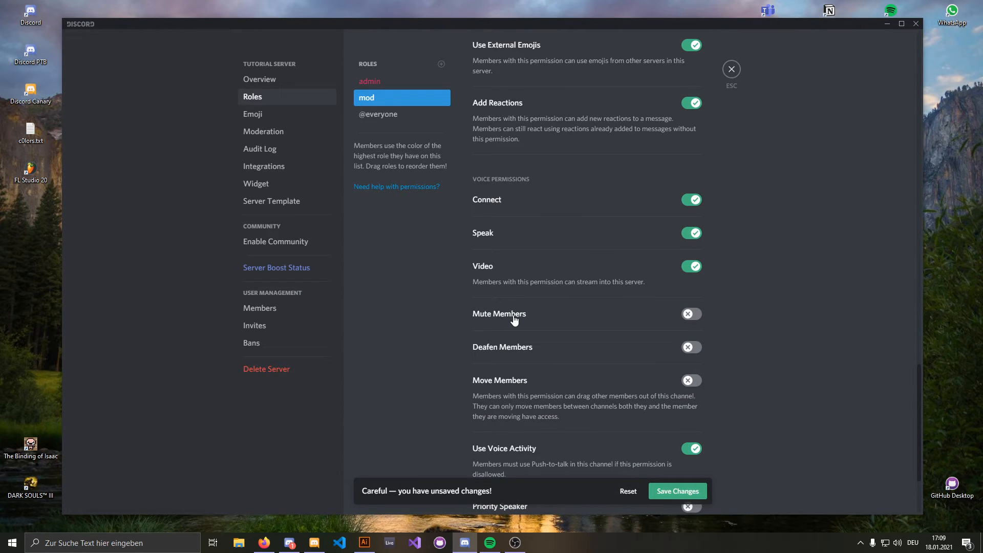
click(514, 319)
click(511, 353)
click(488, 390)
Enable Priority Speaker for the mod role, save the changes and leave the server settings
scroll(507, 379, down, 5)
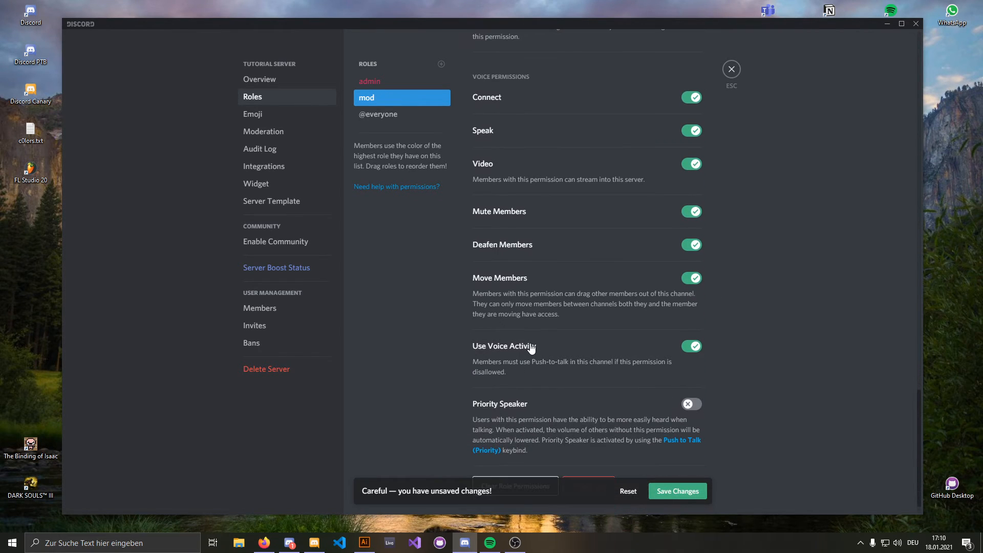
scroll(538, 383, up, 2)
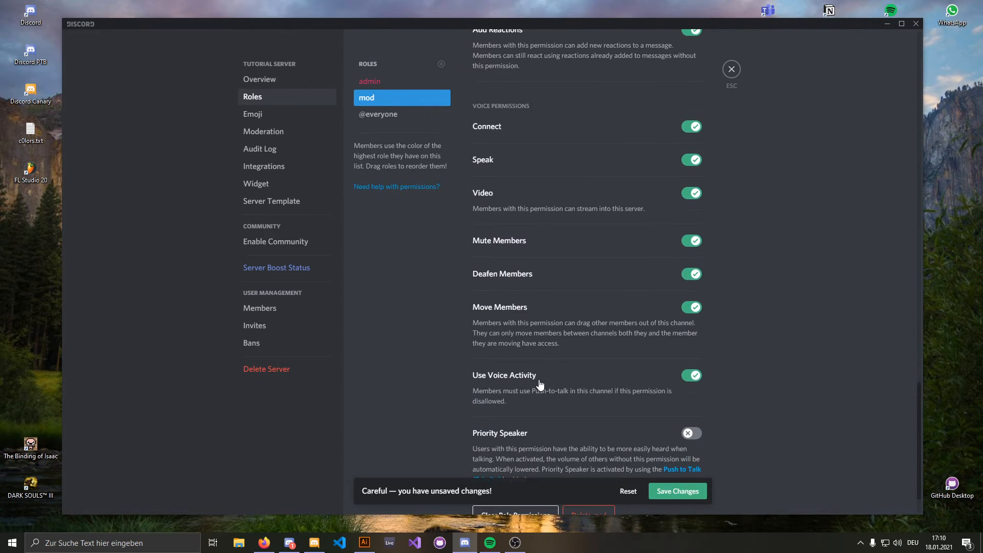
scroll(542, 384, down, 2)
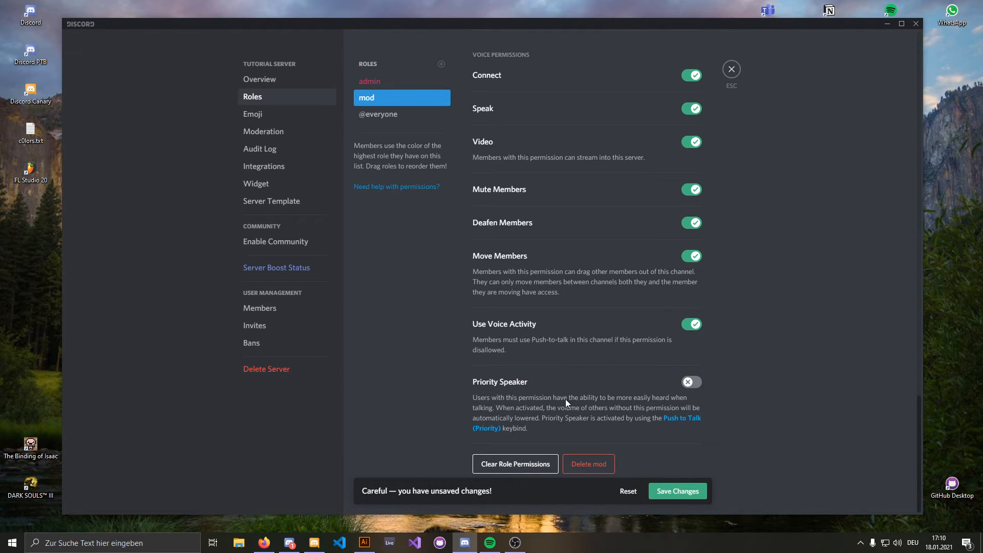
click(505, 389)
click(686, 492)
scroll(592, 382, up, 15)
scroll(596, 374, up, 10)
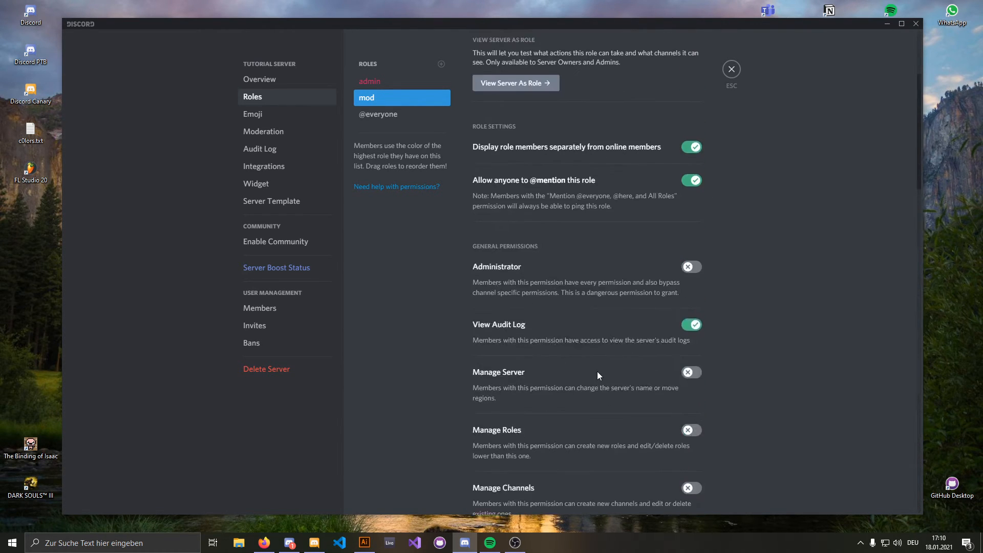
click(737, 66)
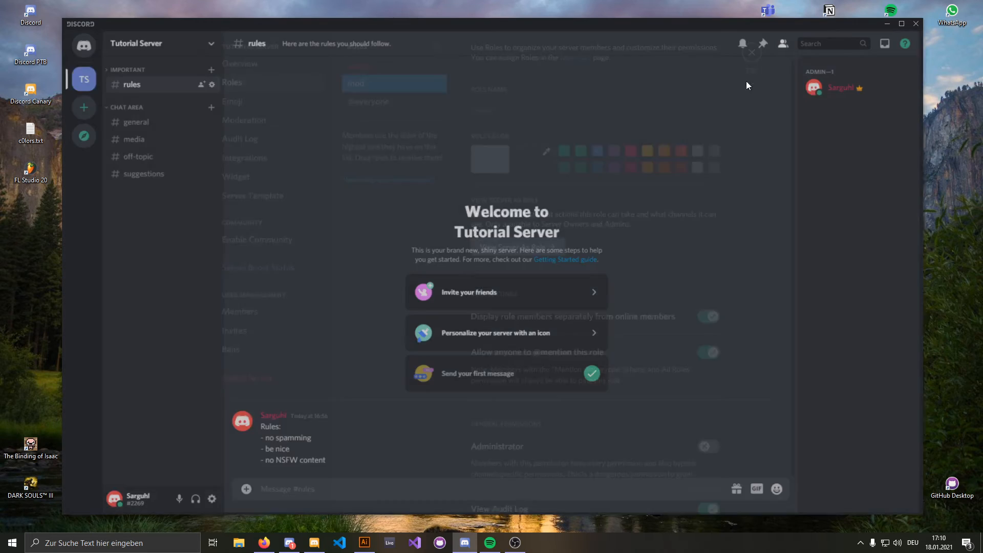
Try assigning the mod role to the server owner from the member list and take it off again
click(843, 87)
click(715, 173)
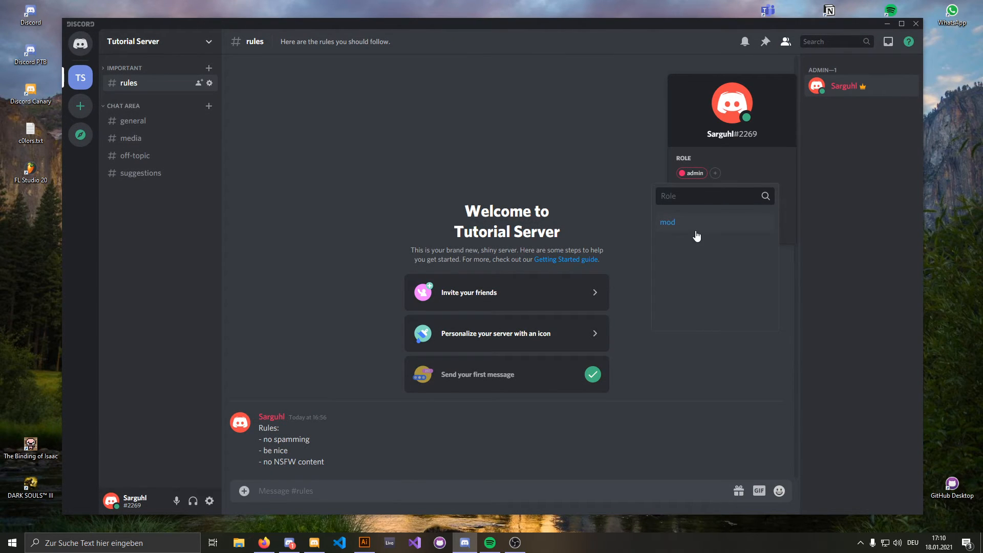
click(697, 230)
click(716, 173)
click(902, 227)
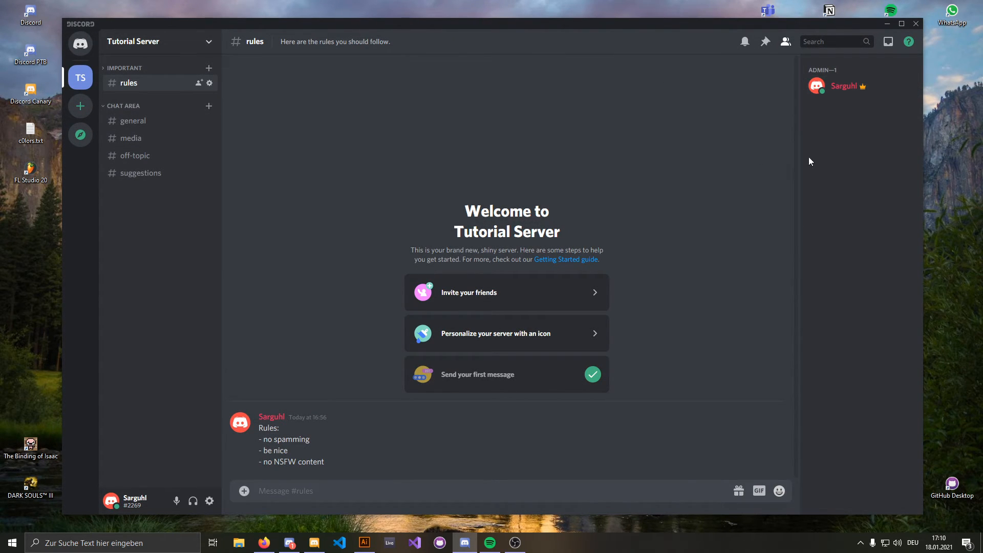
Examine the server's Emoji settings for the custom emoji upload option and its limits, and leave the settings
click(187, 41)
click(163, 110)
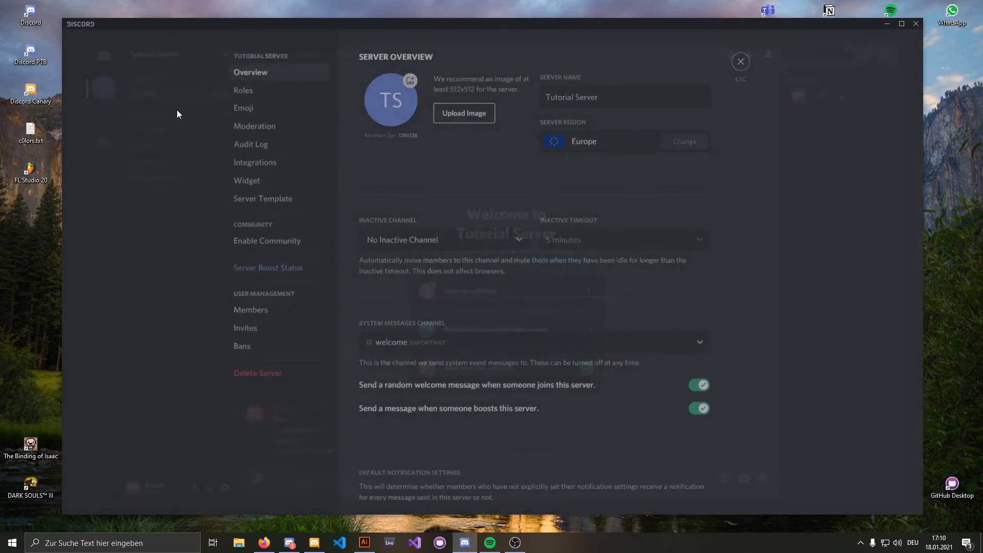
click(291, 118)
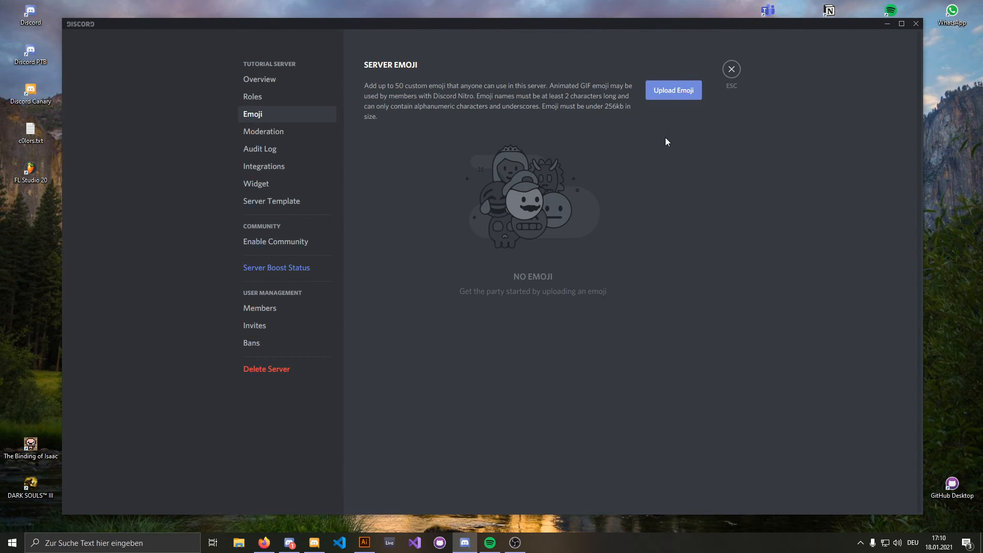
click(732, 69)
Look through the emoji picker in the rules channel and close it
click(779, 491)
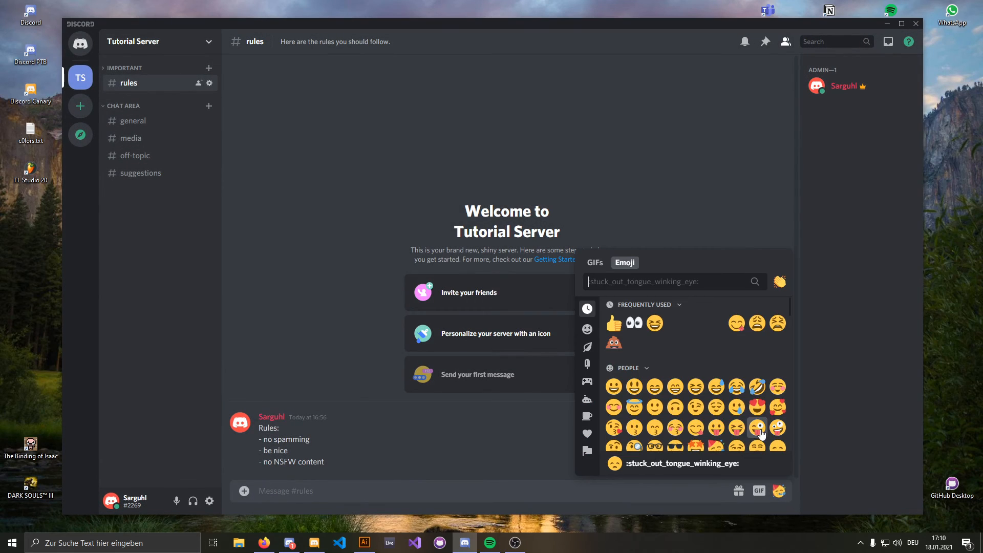
scroll(762, 434, down, 2)
scroll(762, 434, up, 2)
click(440, 192)
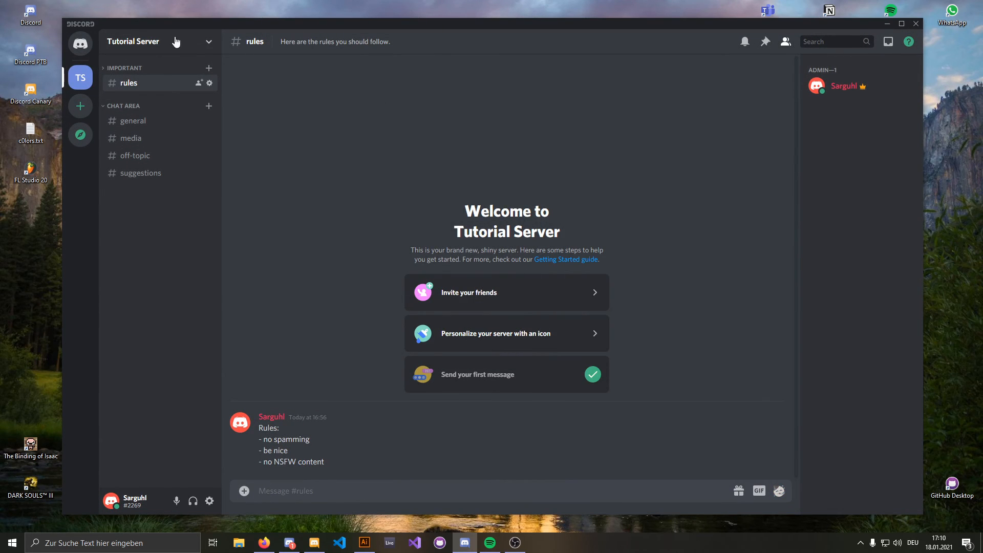
Review the Overview, Emoji and Roles pages of the server settings and return to the rules channel
click(136, 51)
click(153, 109)
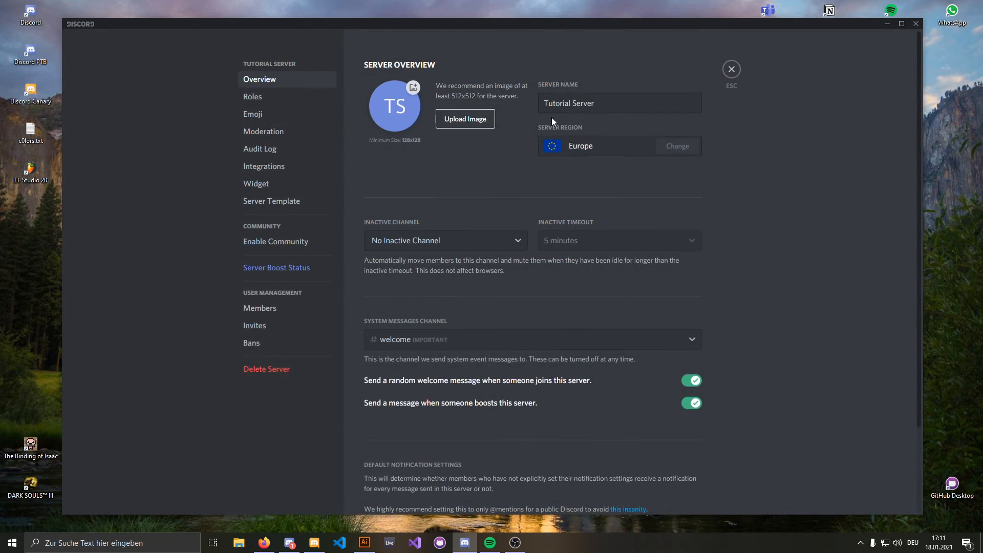
click(253, 114)
click(253, 96)
click(260, 79)
click(732, 69)
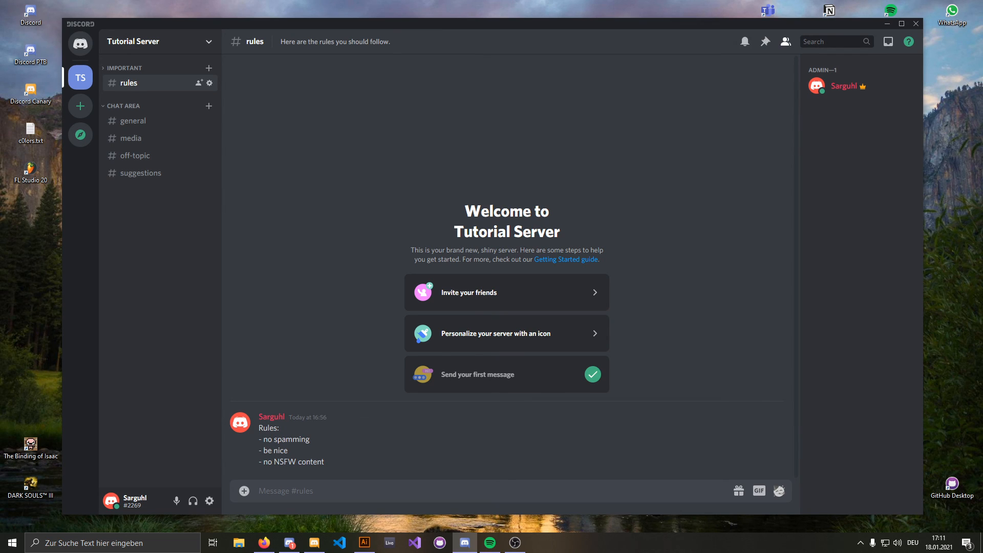
click(182, 40)
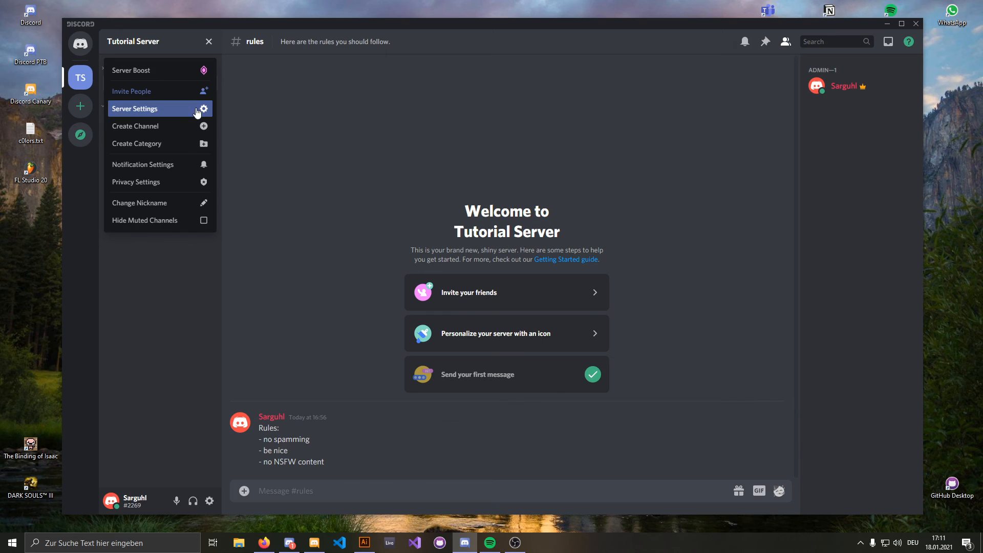
click(195, 108)
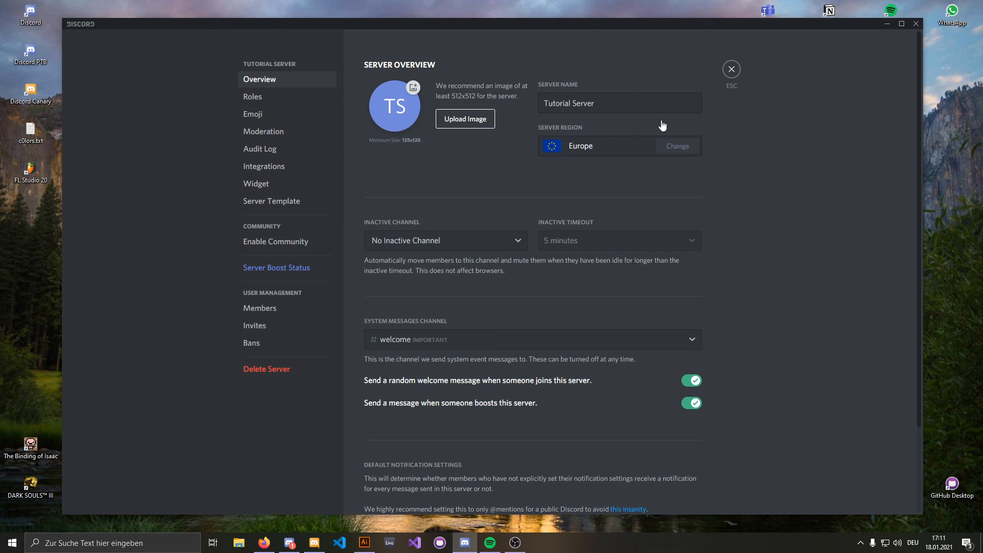
click(730, 71)
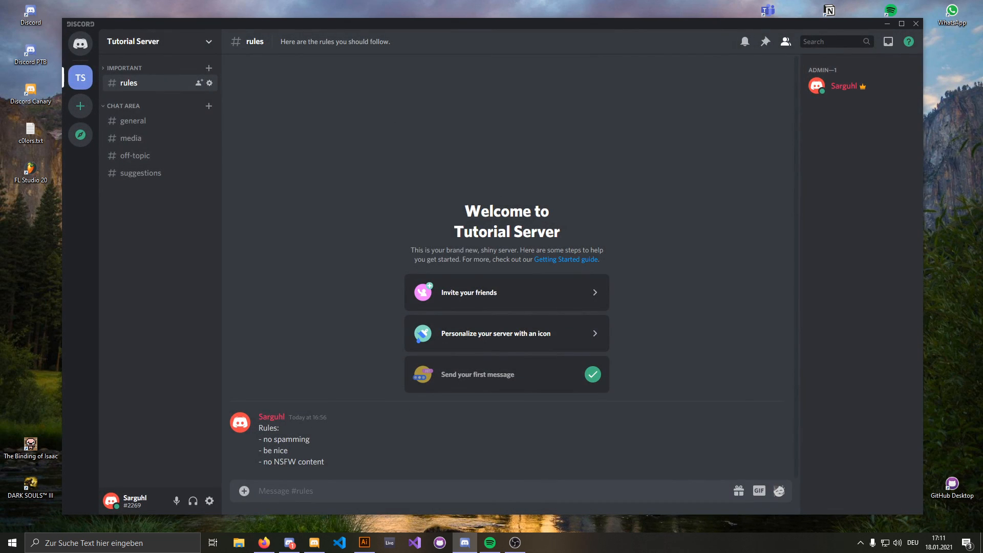